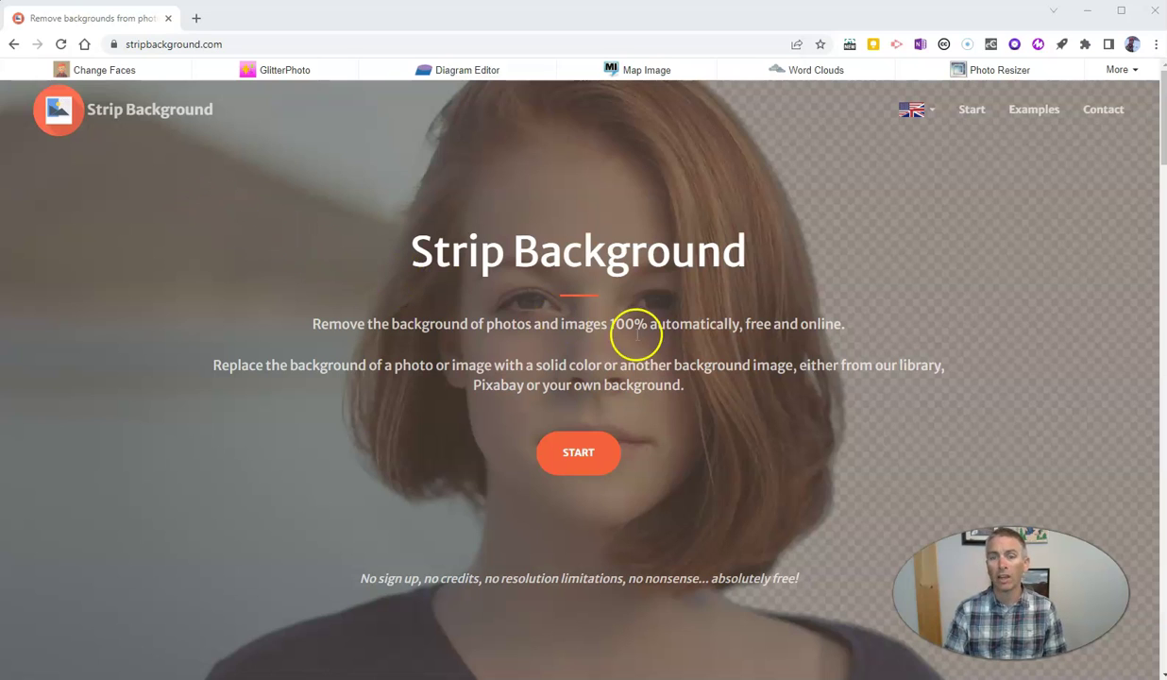
Step: Open the More menu listing the site's other apps, then close it again
left_click(1139, 74)
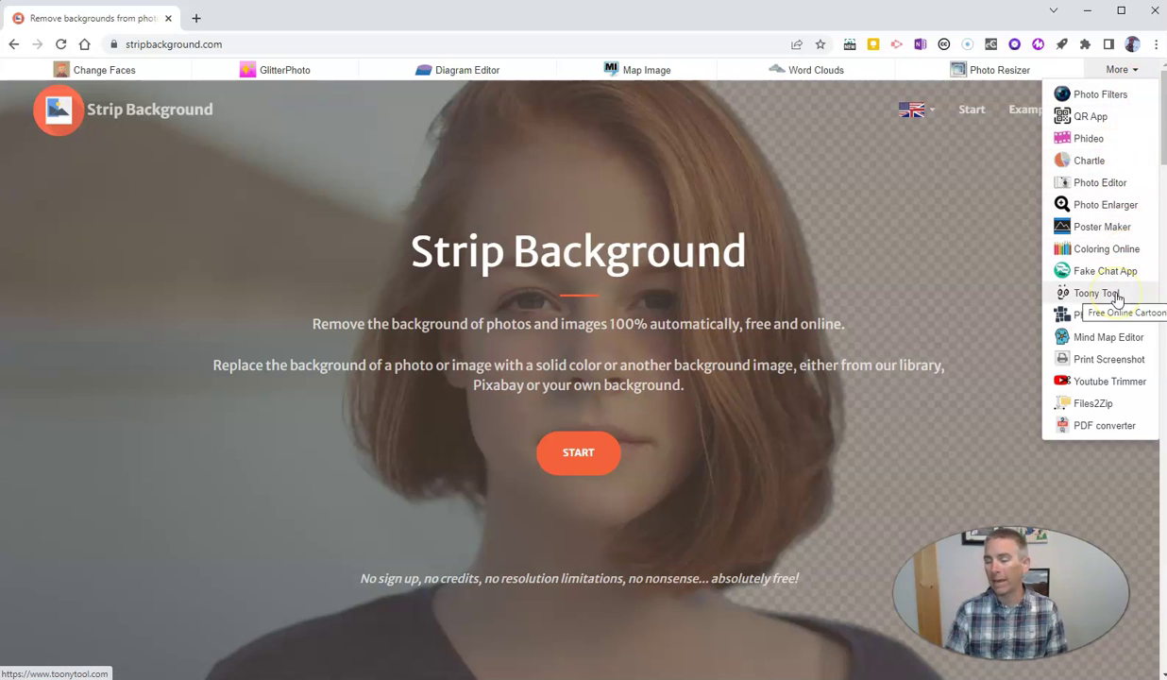
left_click(1138, 71)
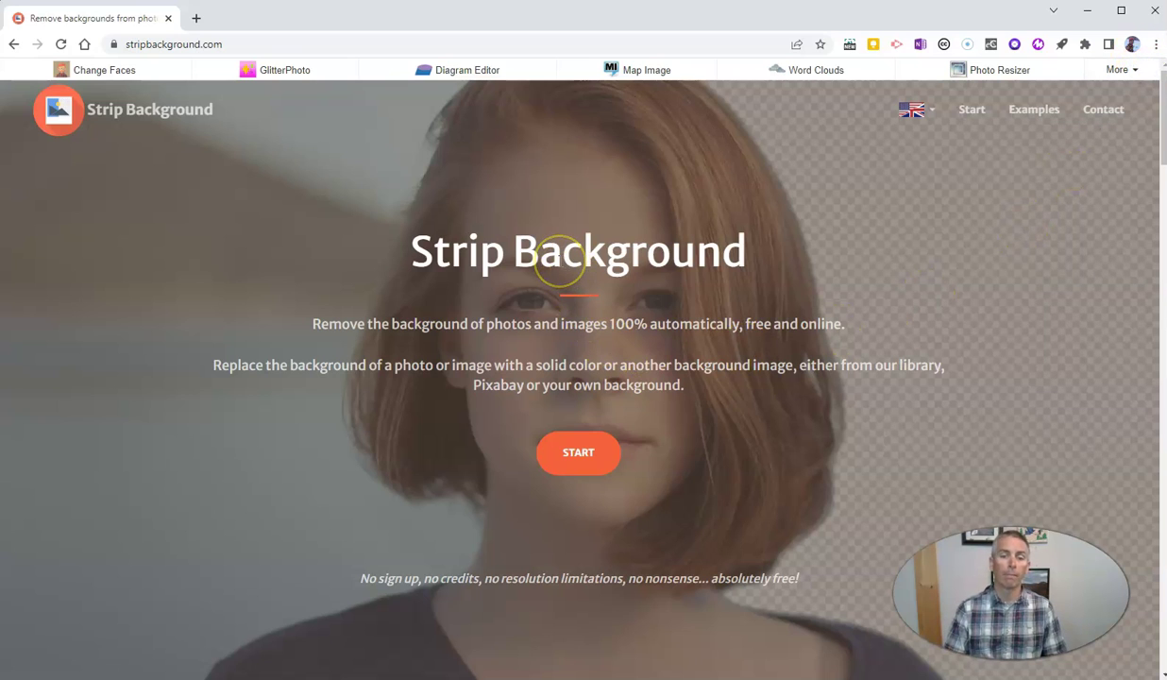
Step: Jump to Let's get started and upload the 'fionn and milo' photo from the Demos folder
left_click(582, 461)
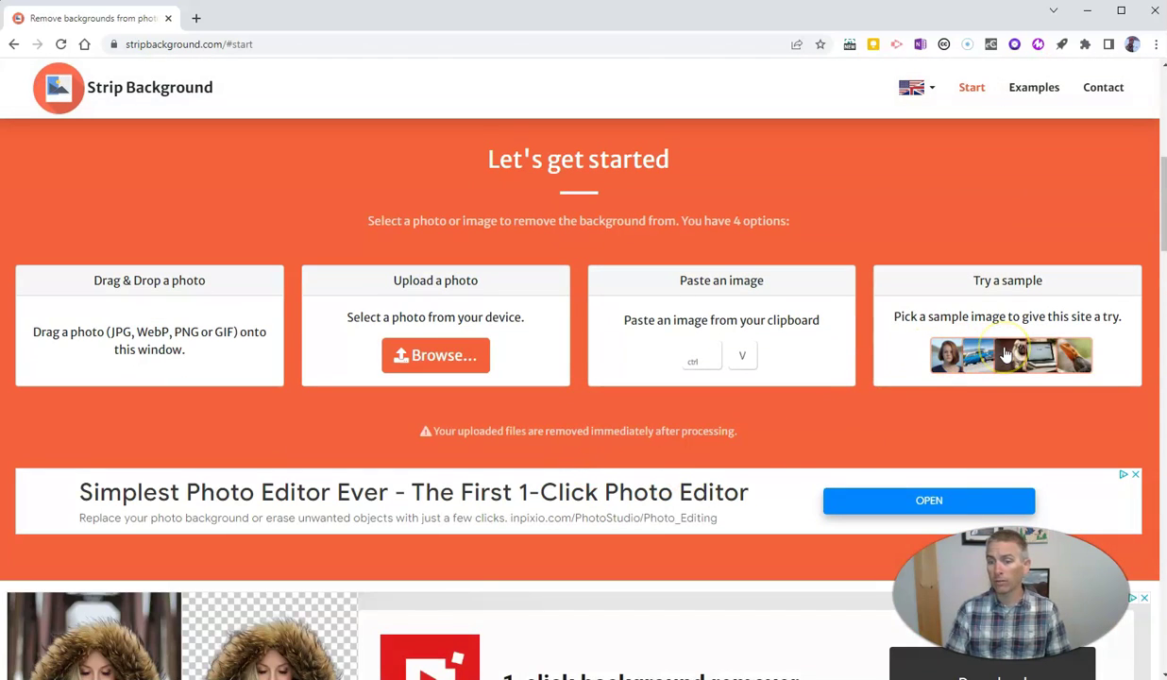
left_click(434, 357)
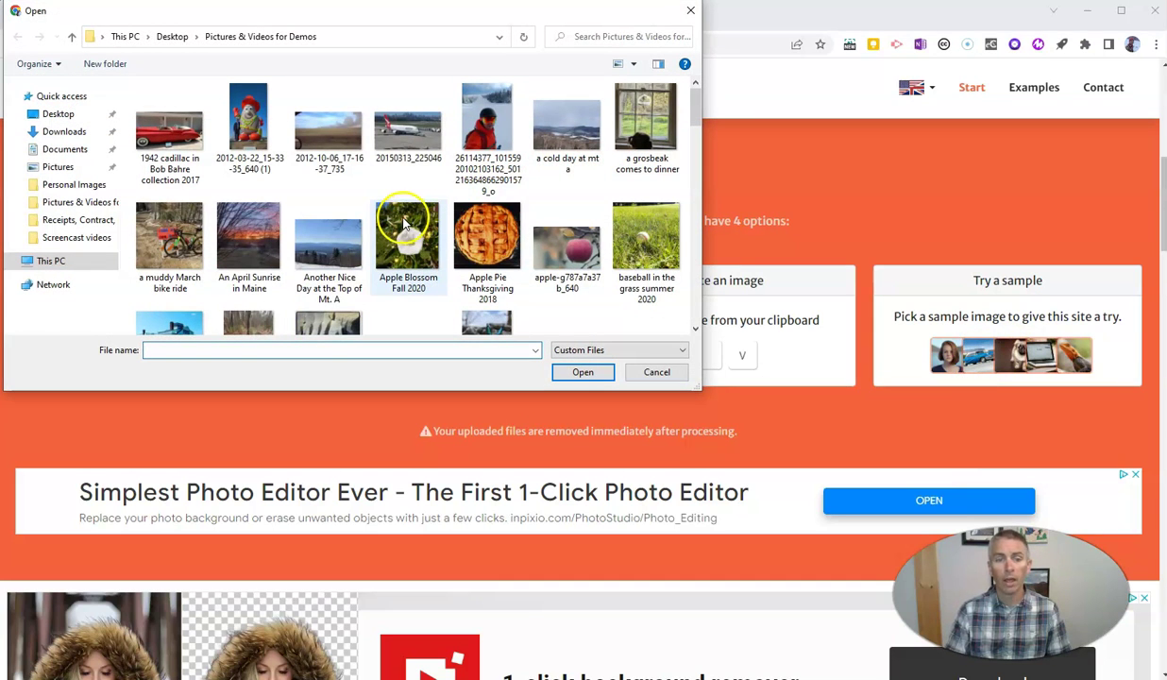
scroll(453, 217, "down", 1)
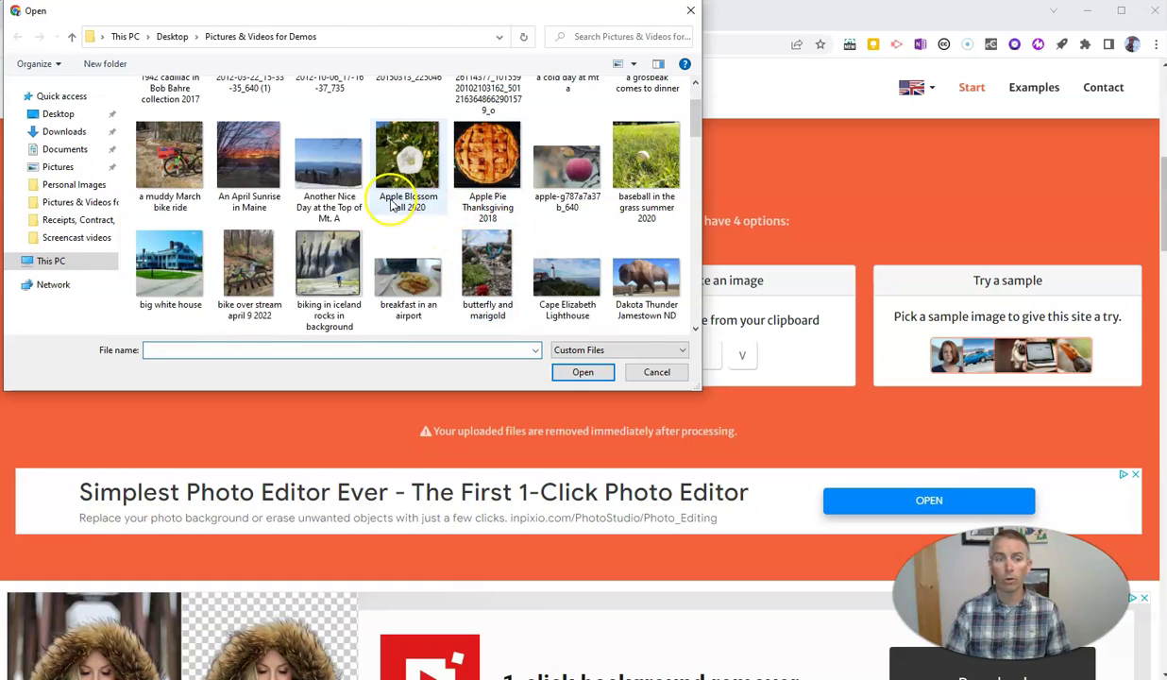
scroll(411, 208, "up", 1)
scroll(430, 225, "down", 1)
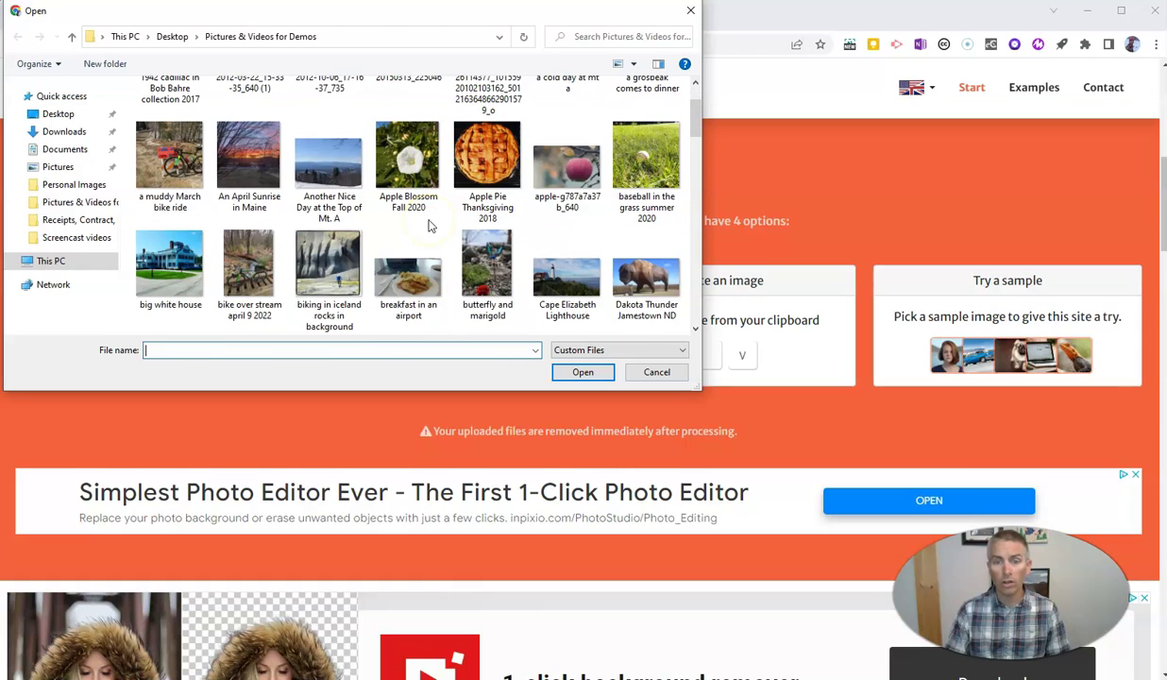
scroll(430, 226, "down", 1)
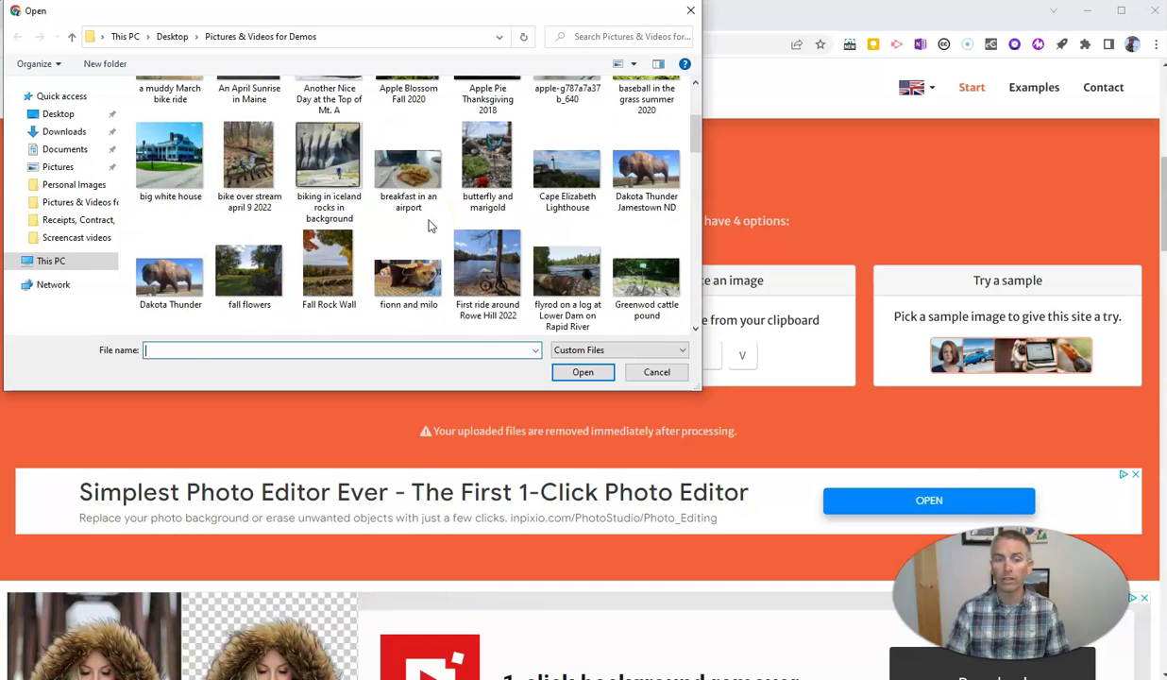
left_click(406, 284)
left_click(582, 374)
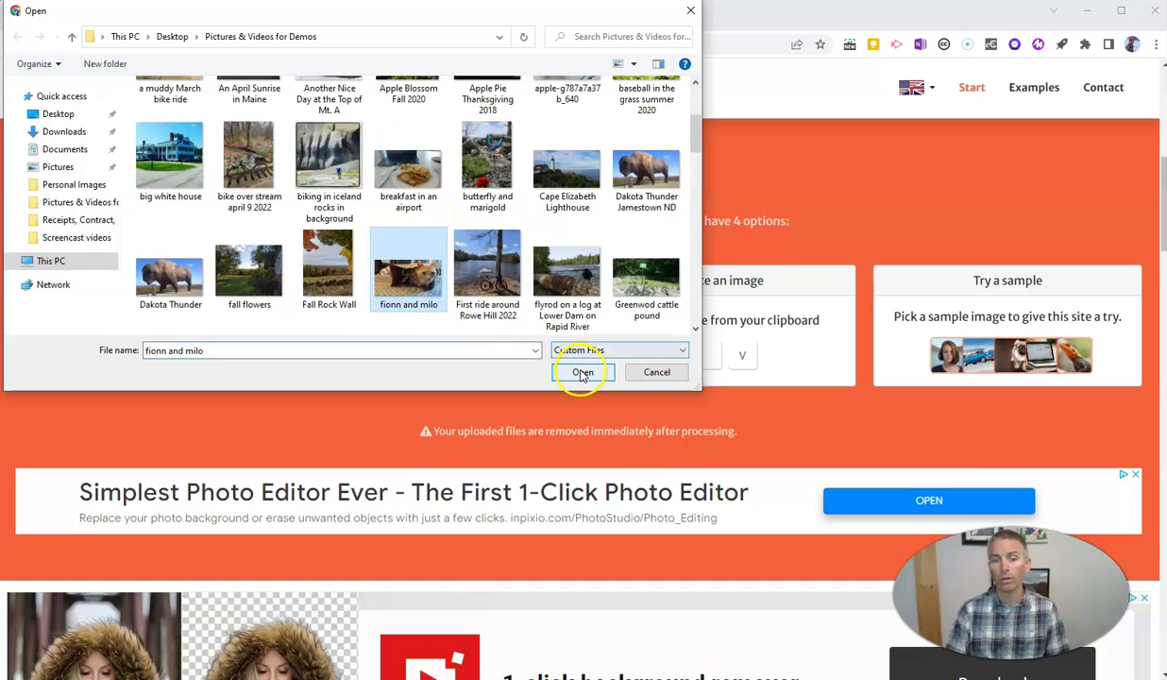
double_click(415, 290)
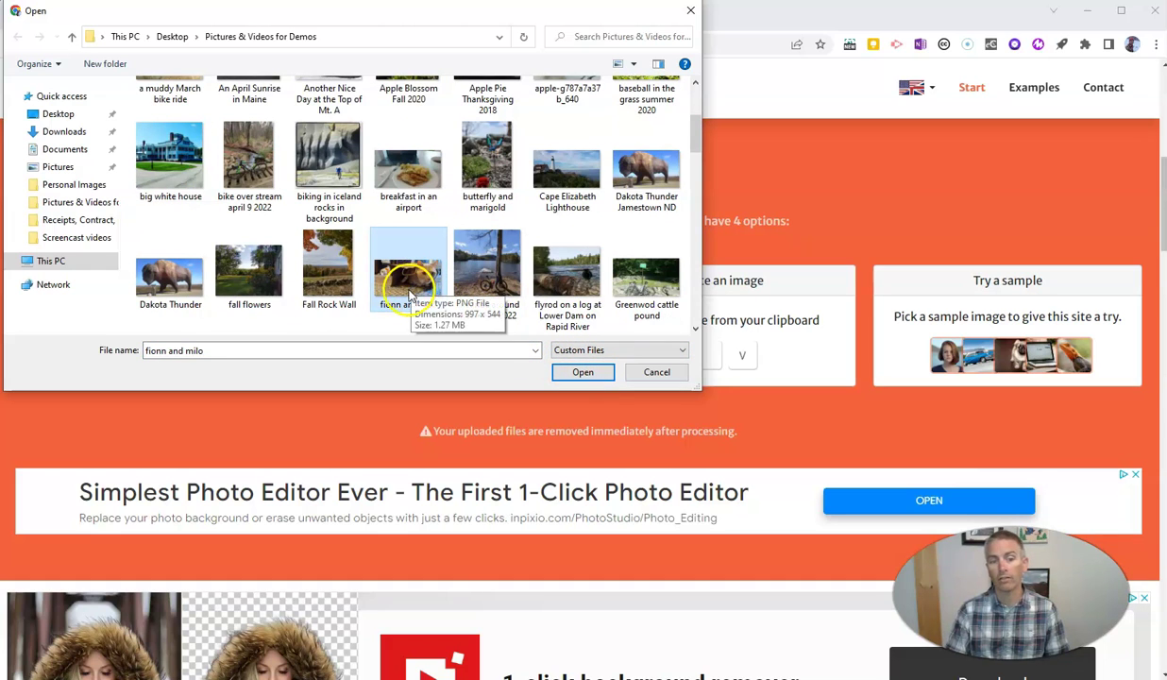
left_click(582, 372)
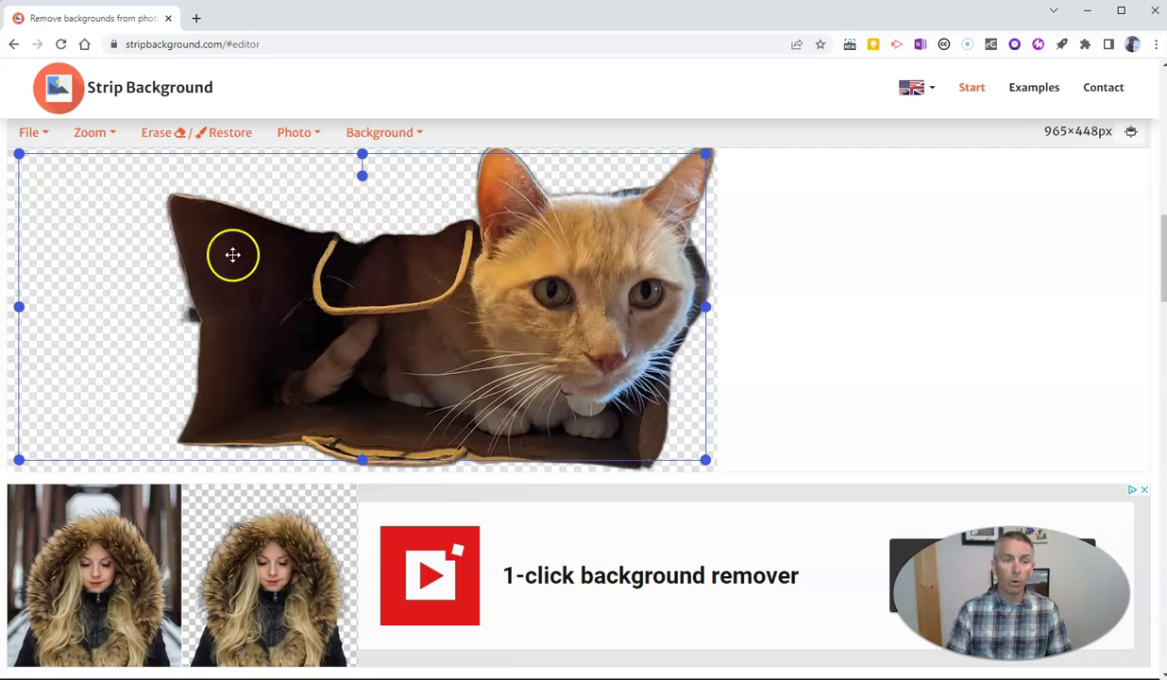
Step: Erase the bag's top-left corner and edge bits from the cut-out, then save it as PNG
left_click(174, 136)
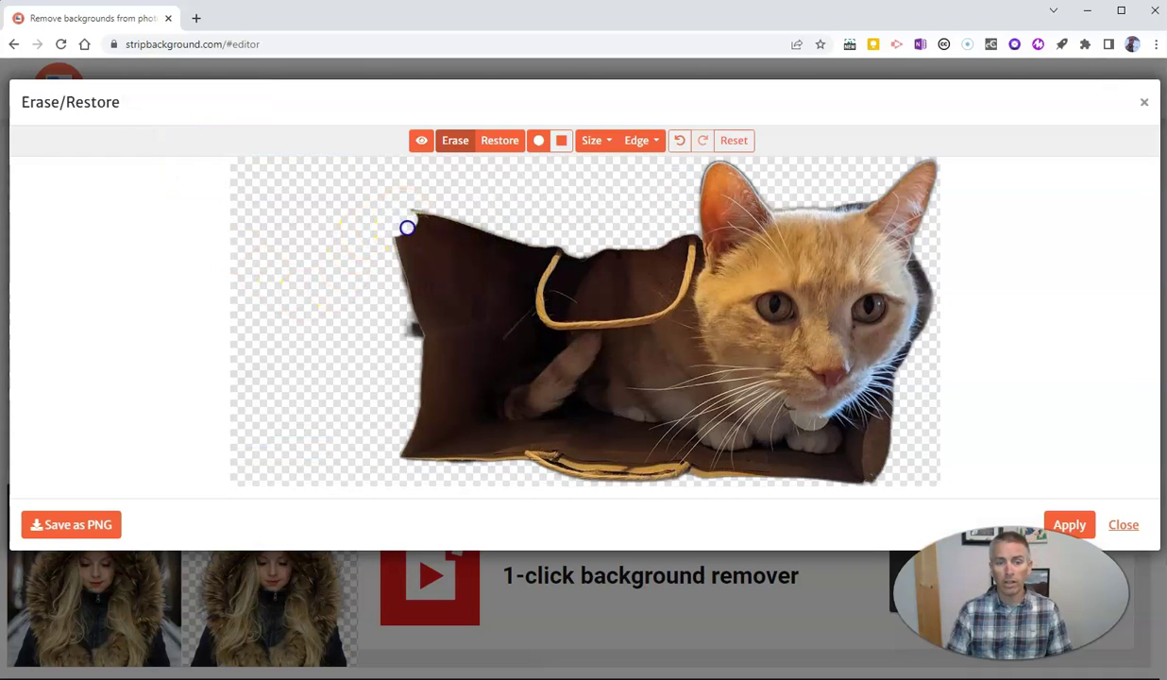
mouse_move(407, 227)
left_mouse_down()
mouse_move(391, 255)
mouse_move(437, 222)
mouse_move(431, 209)
mouse_move(436, 221)
mouse_move(487, 229)
mouse_move(415, 246)
left_mouse_up()
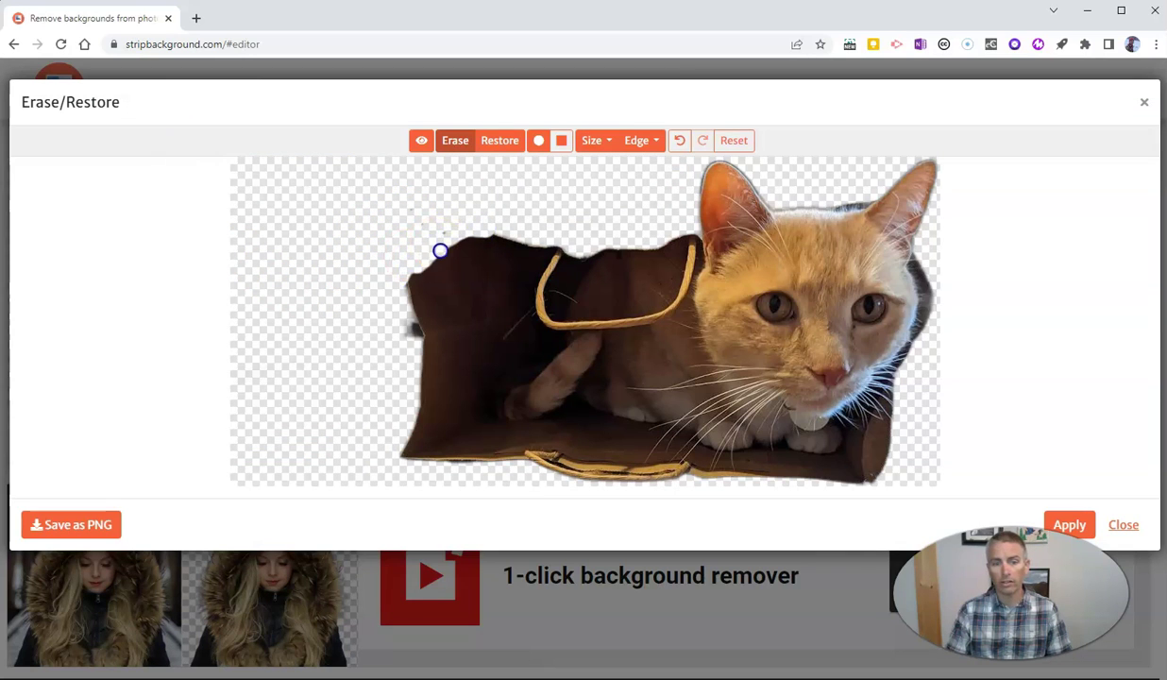
mouse_move(406, 283)
left_mouse_down()
mouse_move(402, 300)
mouse_move(481, 256)
mouse_move(474, 266)
left_mouse_up()
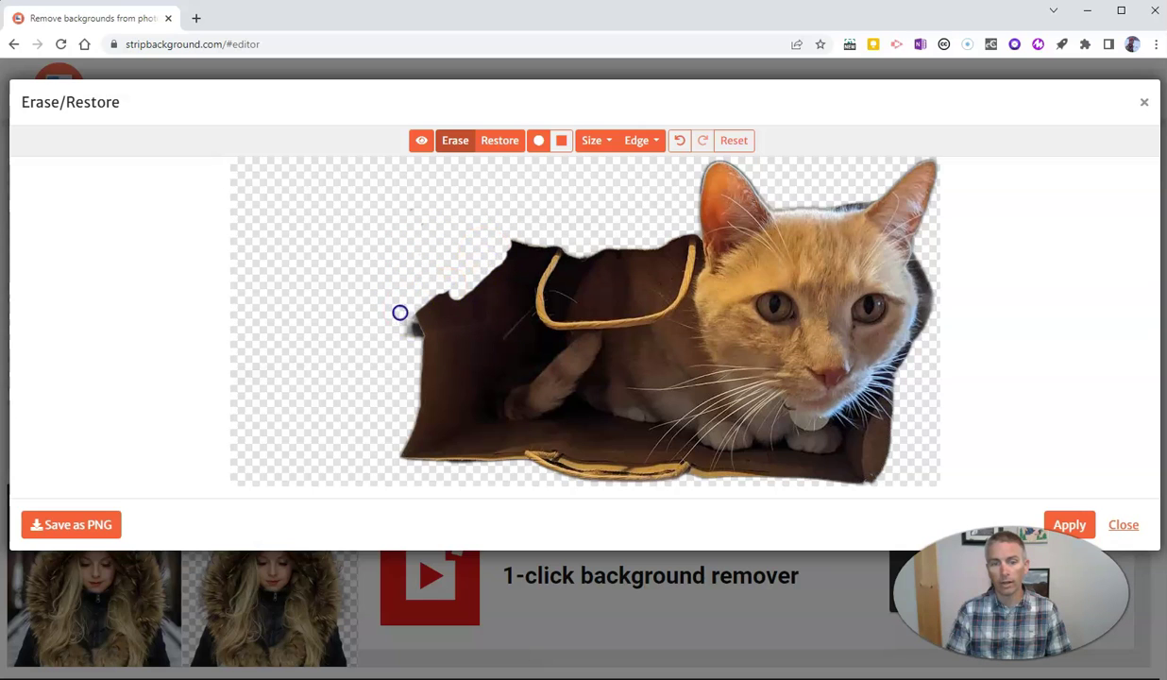
left_click_drag(421, 302, 456, 306)
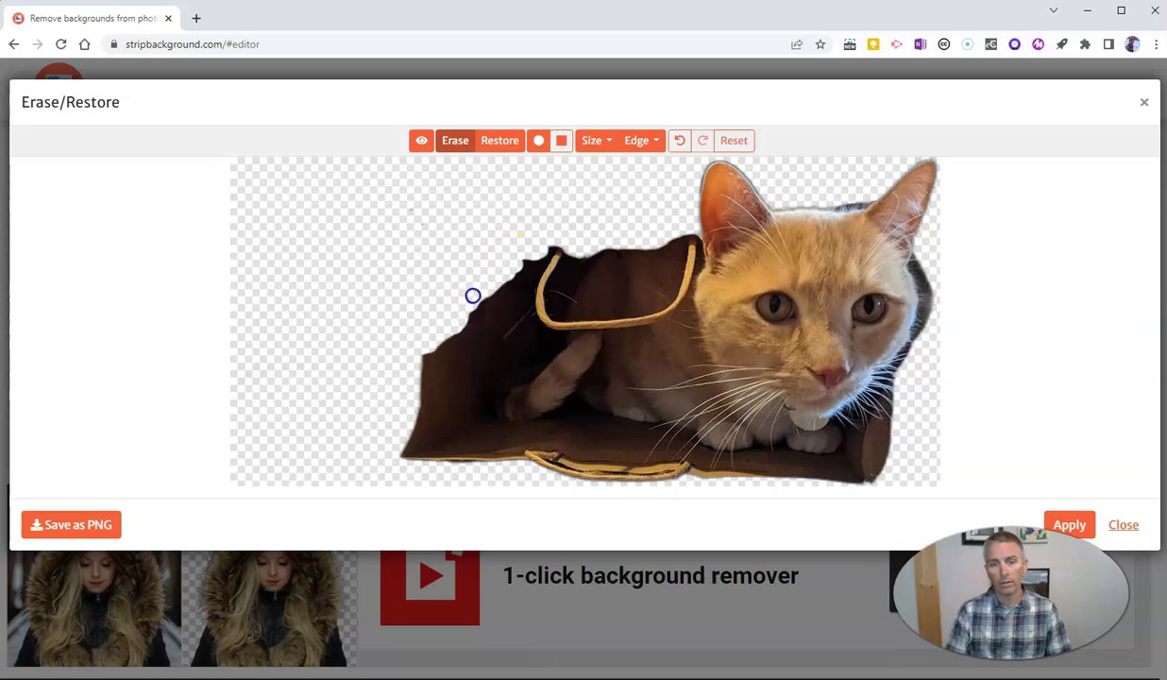
left_click(432, 350)
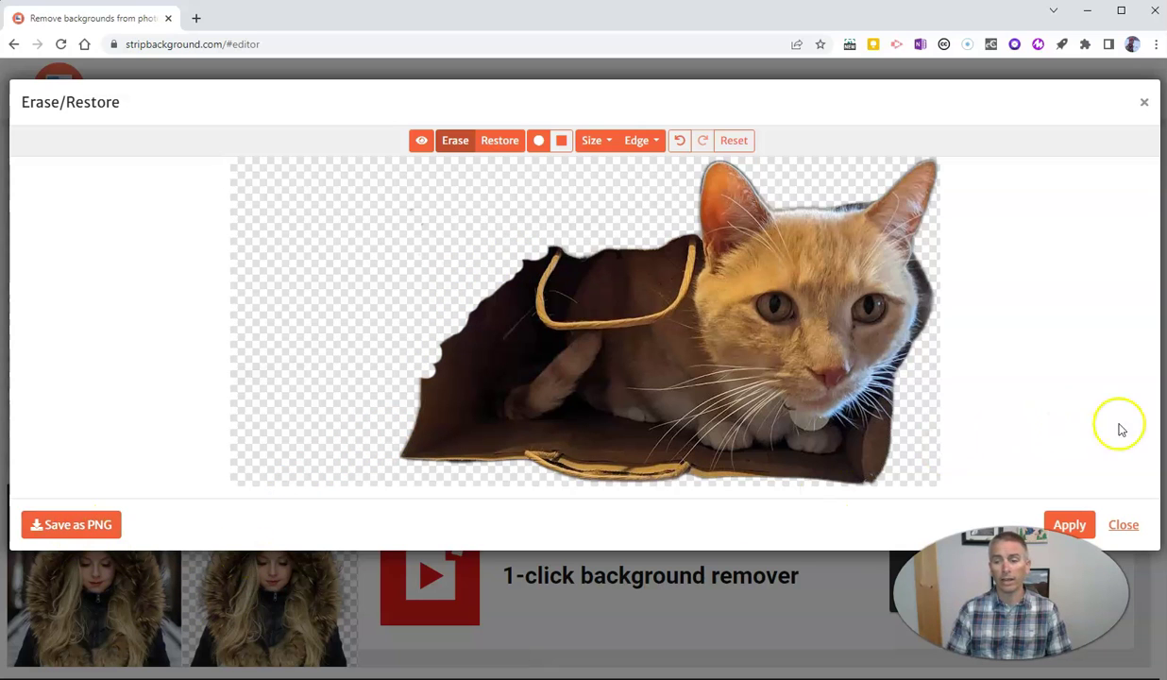
left_click(80, 524)
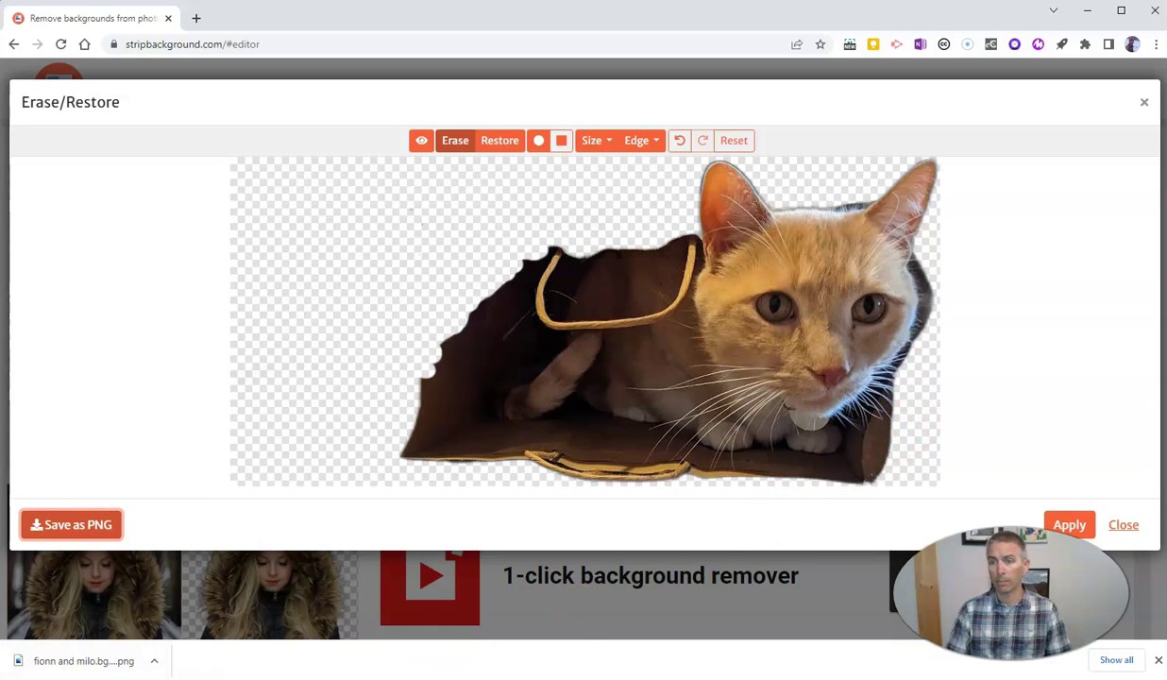
Step: Close the editor, reload the page to discard the cat photo, and return to Let's get started
left_click(1142, 103)
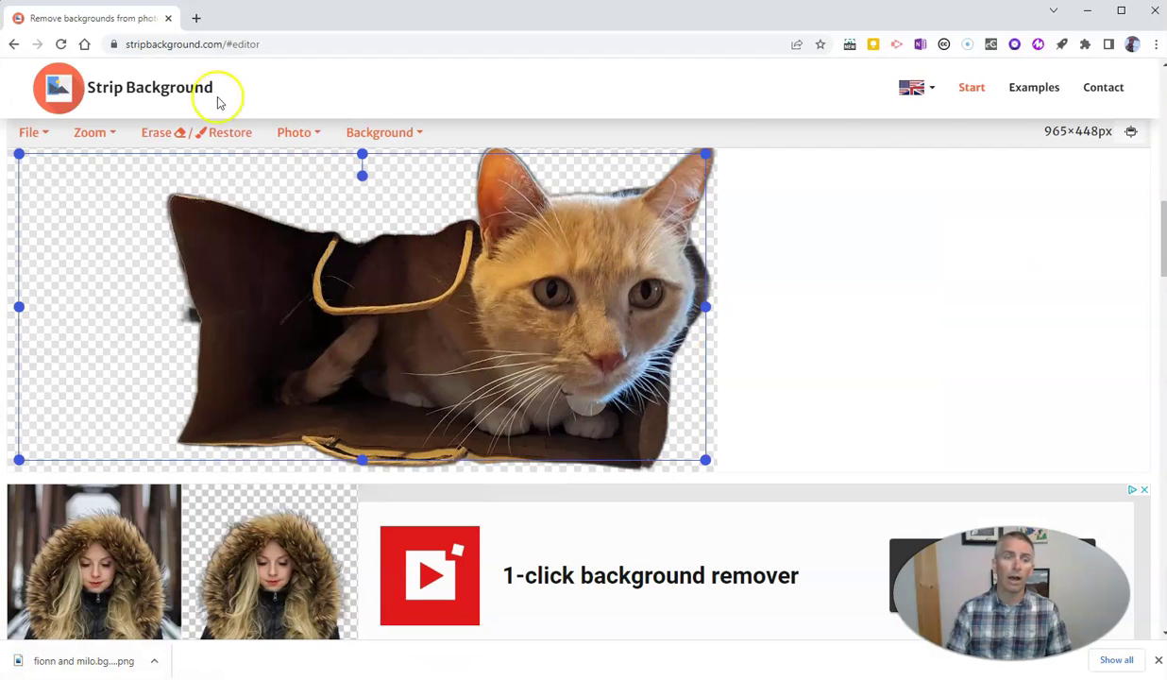
left_click(61, 46)
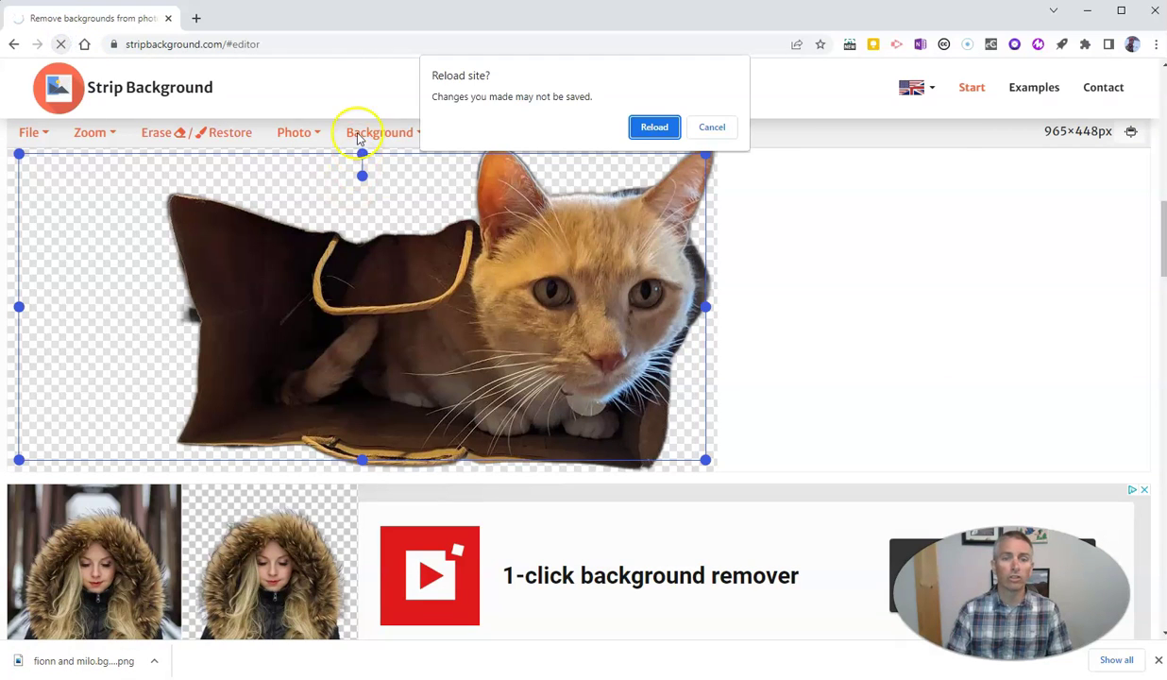
left_click(658, 126)
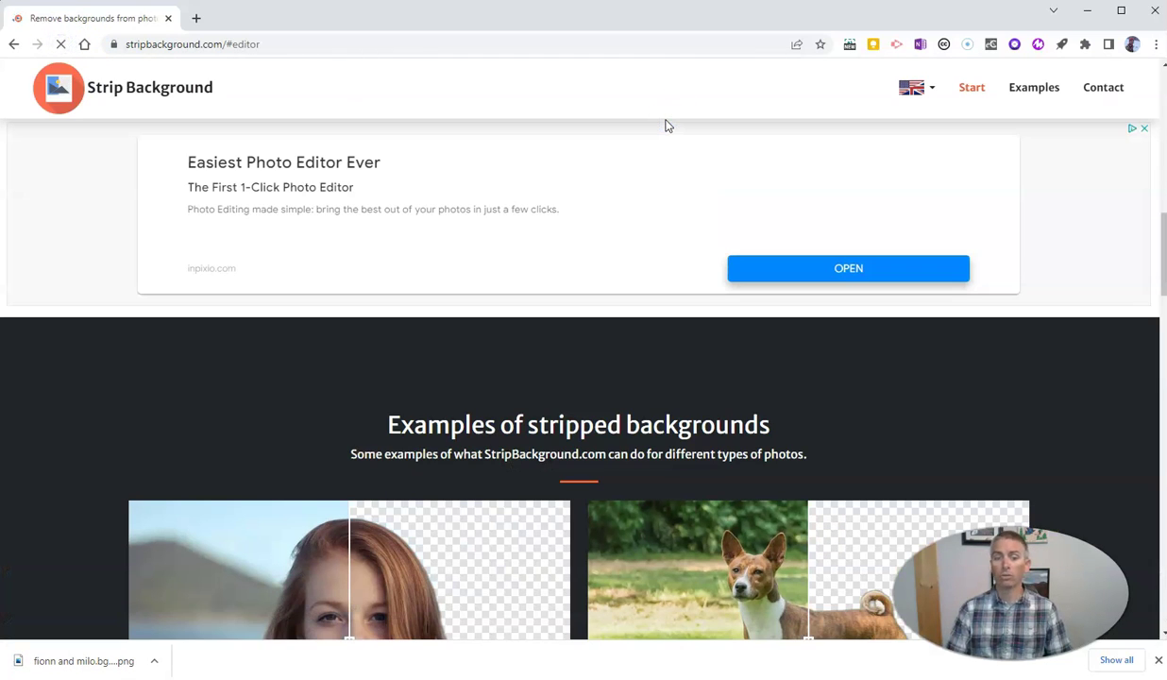
scroll(577, 429, "up", 4)
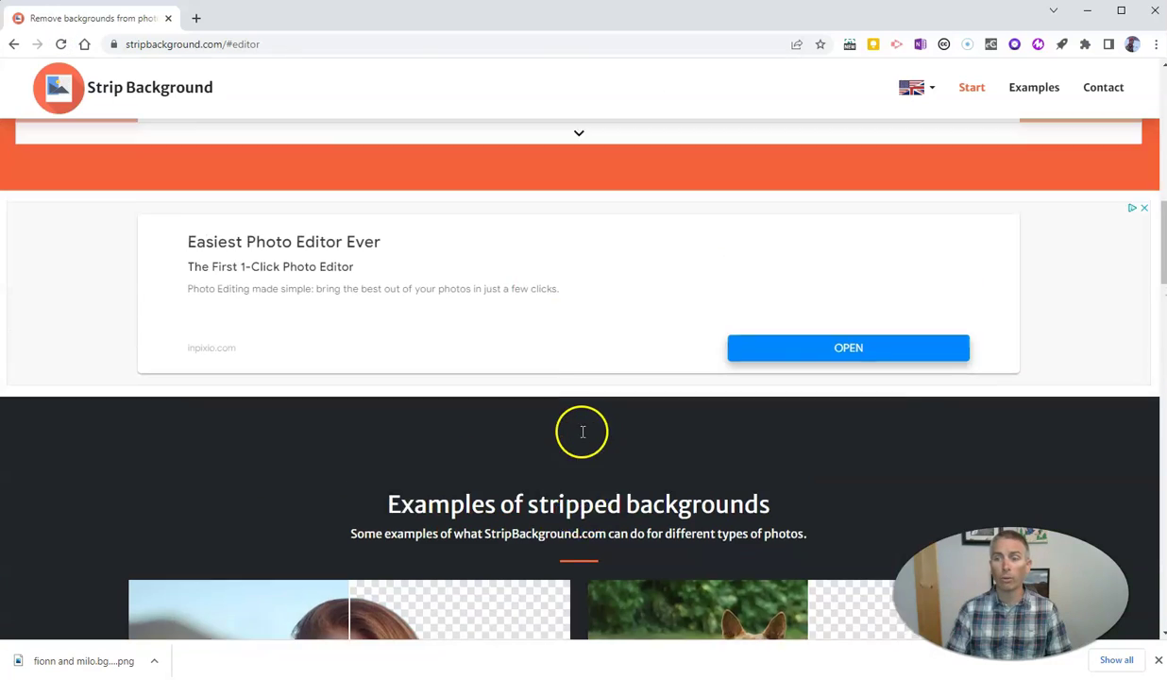
scroll(484, 380, "up", 2)
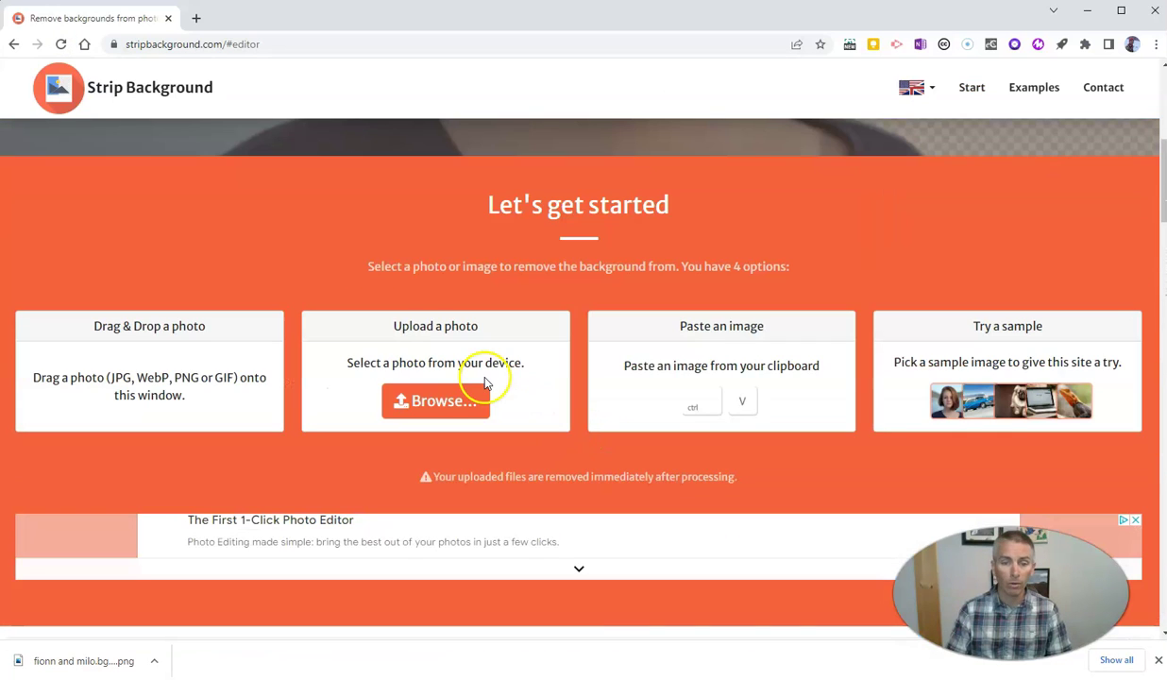
Step: Upload the skiing photo IMG_1193 (1) from the Open dialog
left_click(427, 404)
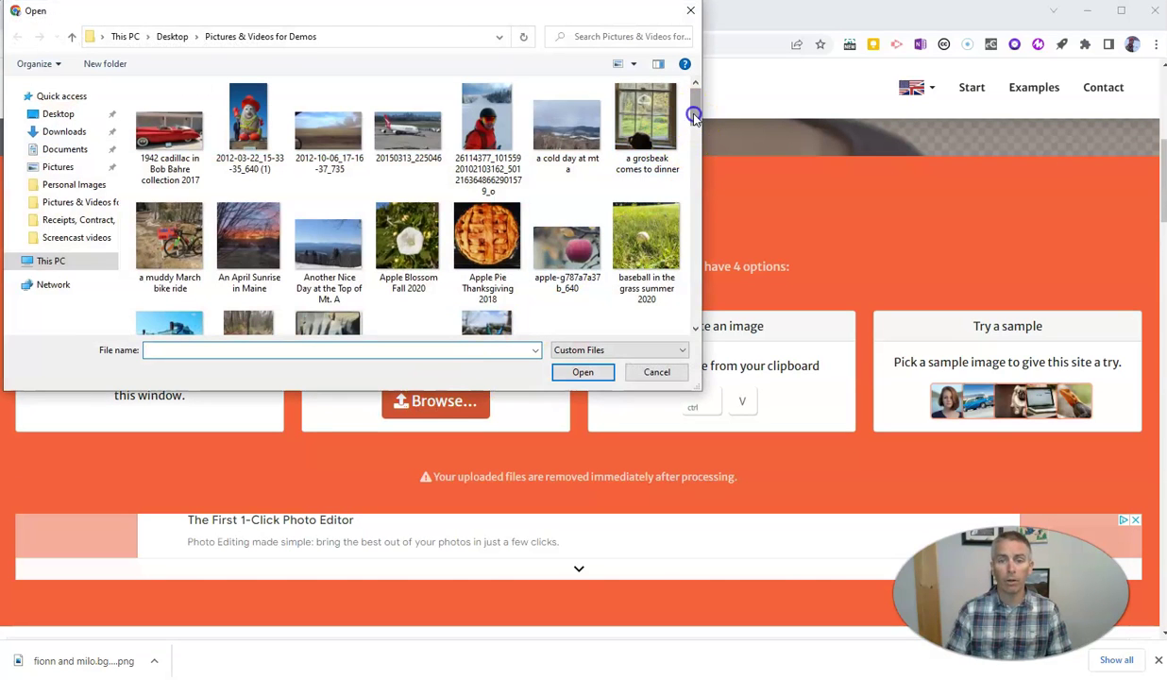
left_click_drag(694, 114, 689, 168)
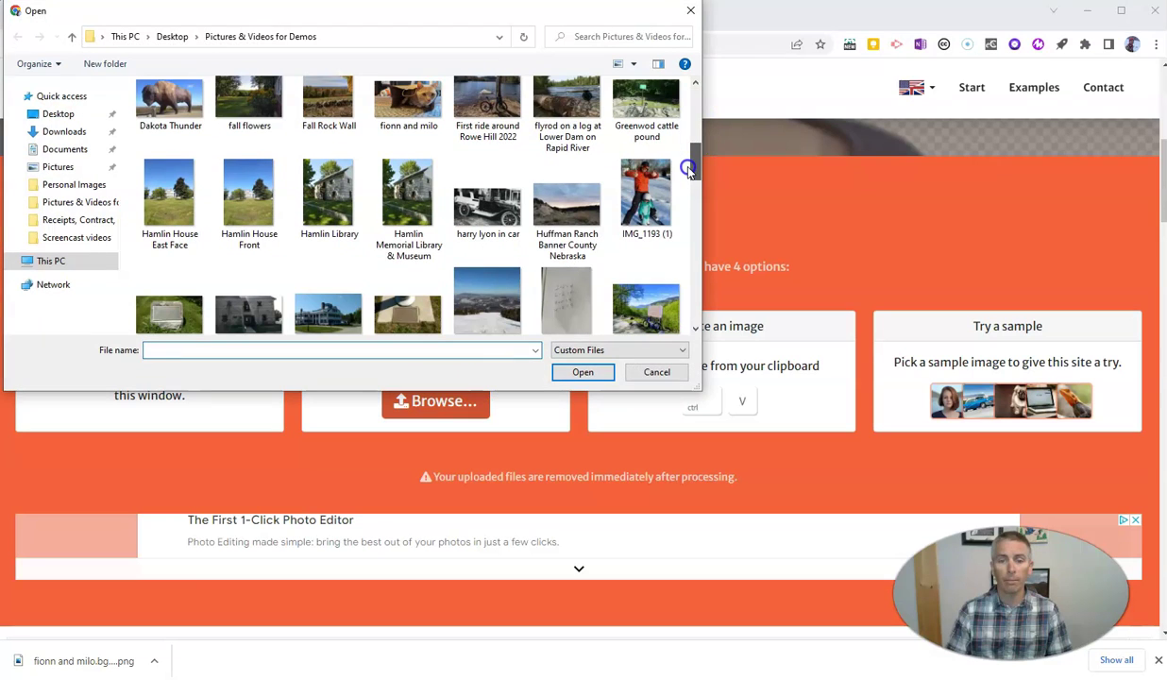
left_click(644, 192)
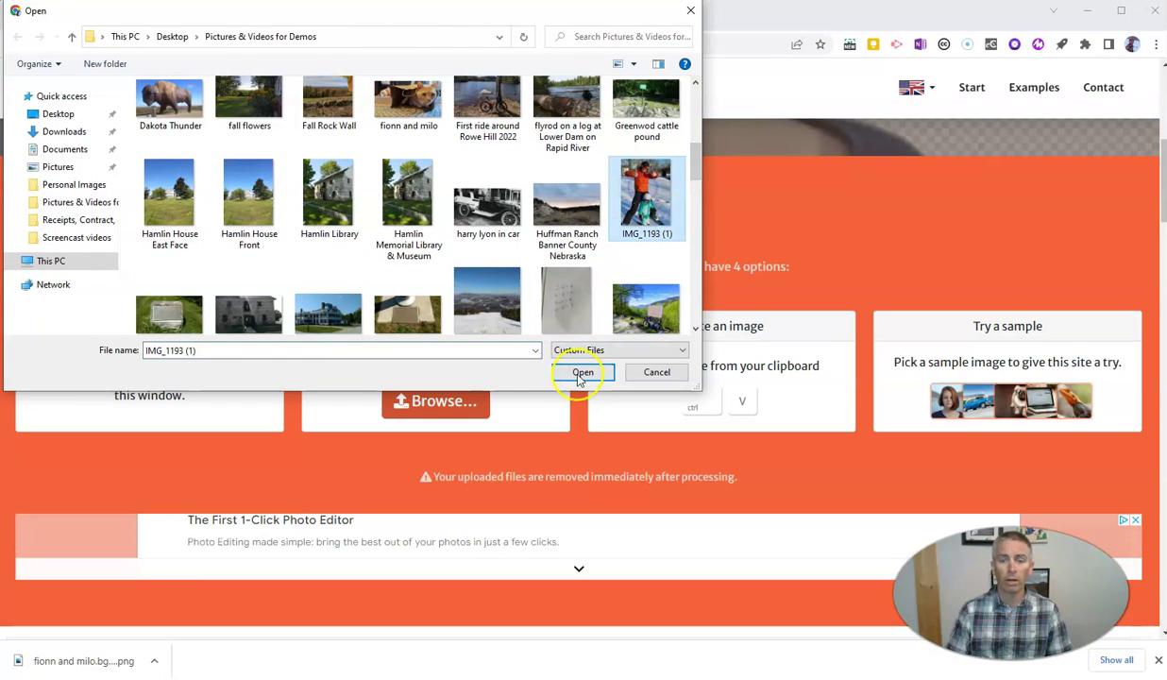
left_click(581, 372)
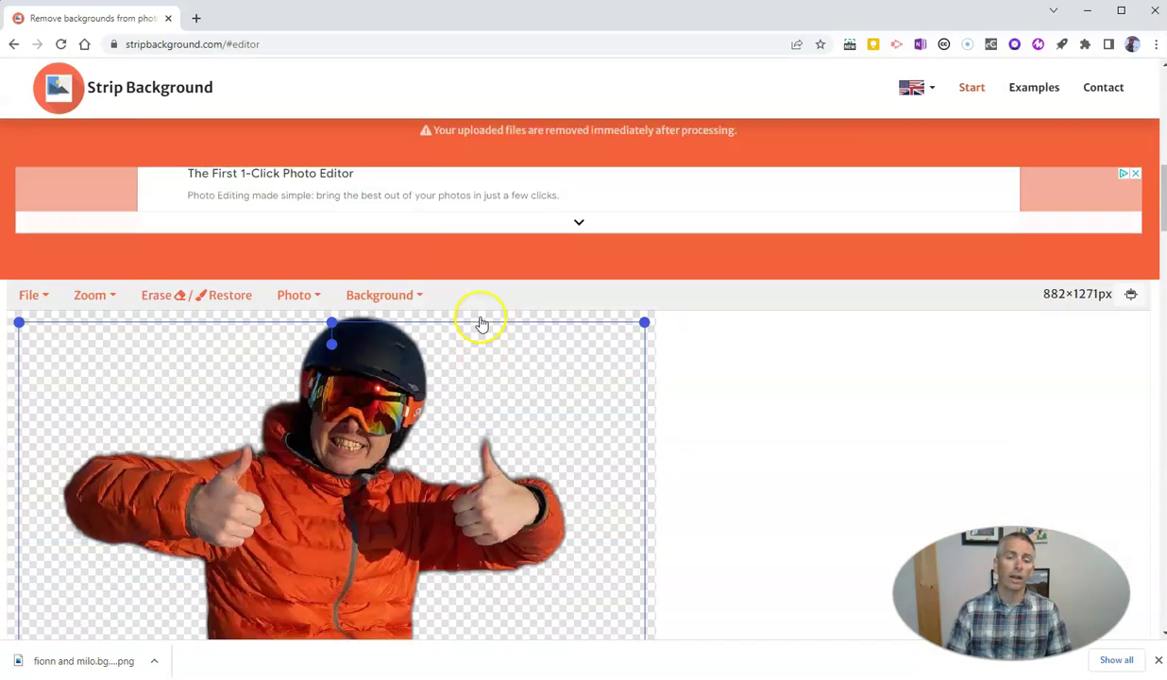
Step: Scroll through the canvas to check the adult and child skiers cut out on transparency
scroll(480, 316, "down", 2)
scroll(516, 324, "down", 5)
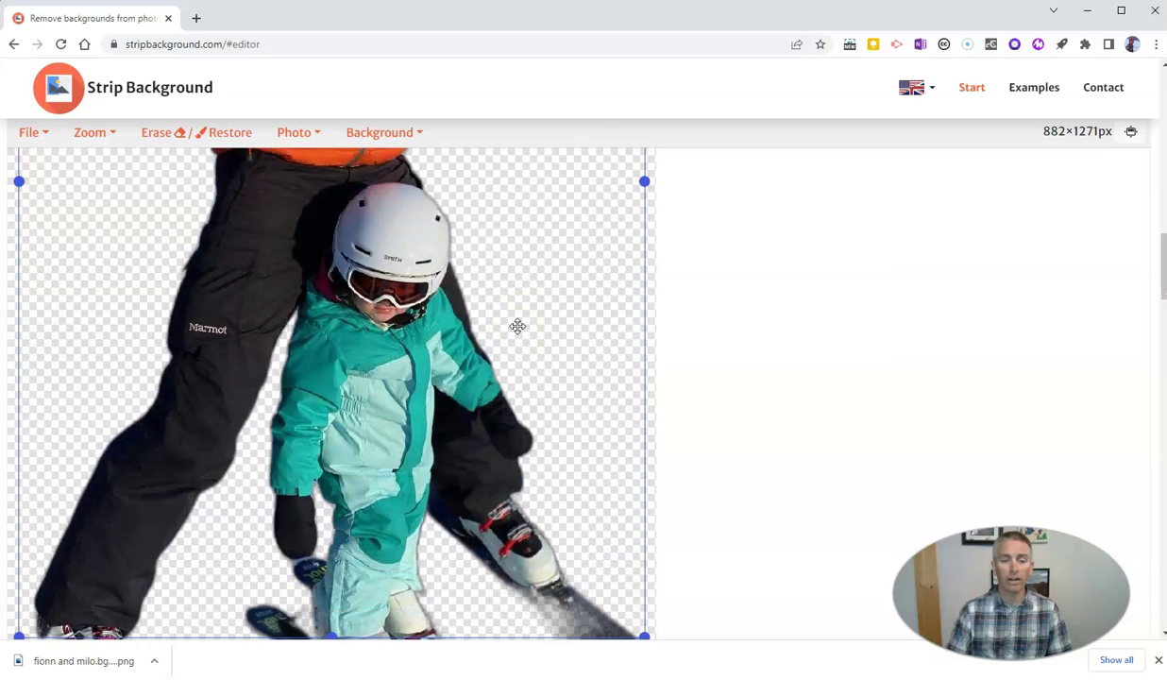
scroll(518, 326, "down", 1)
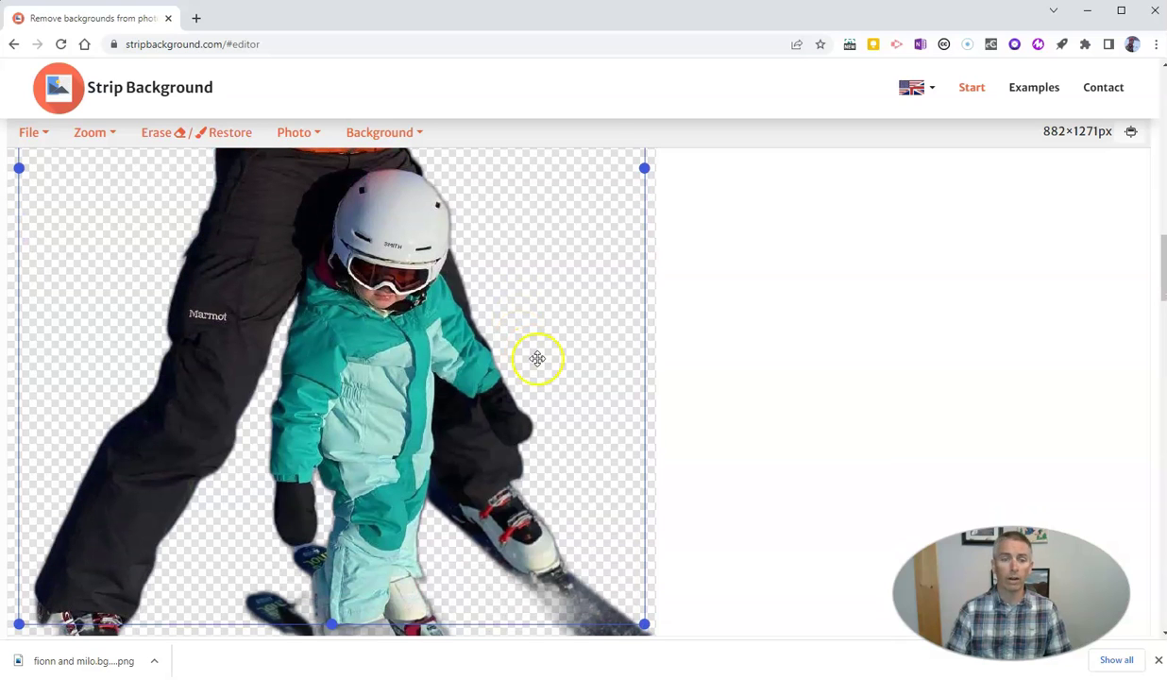
Step: Dismiss the download notice and set the Stonehenge gallery photo as the skiers' background
left_click(1156, 663)
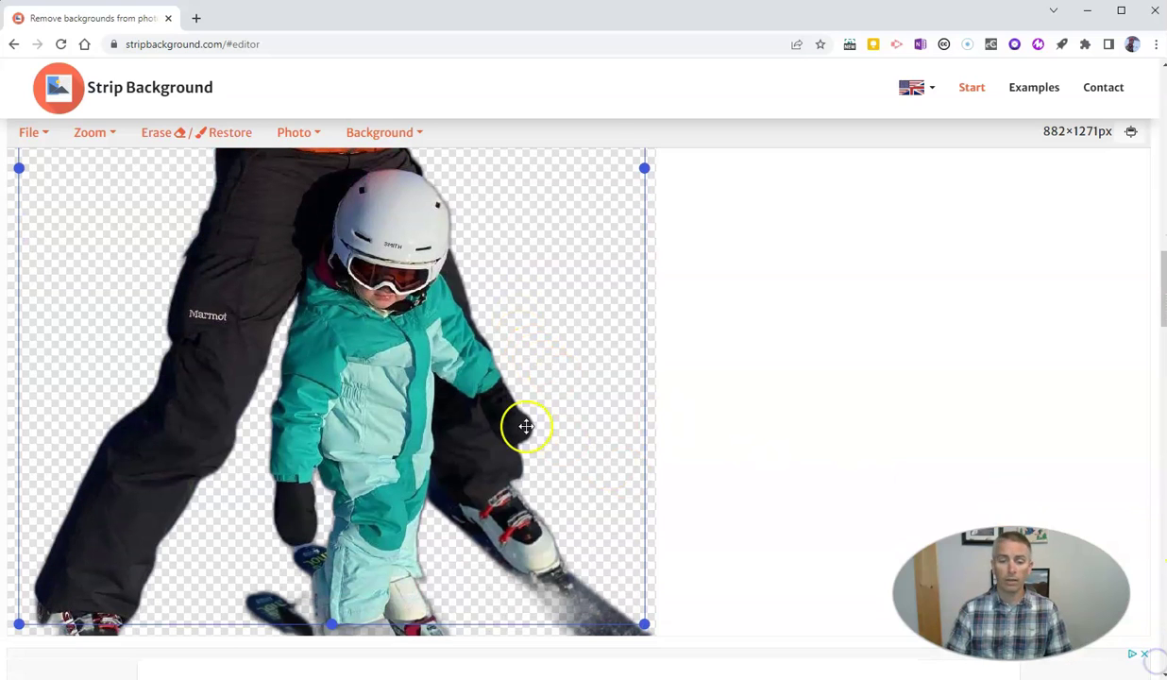
scroll(519, 423, "up", 8)
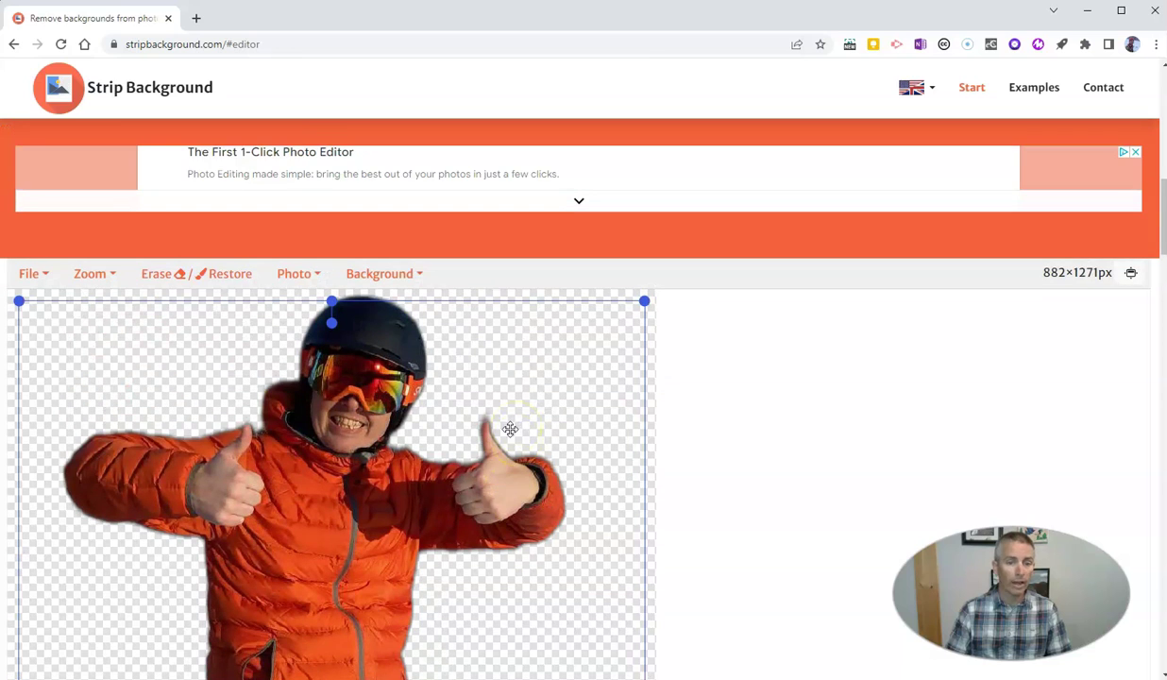
left_click(412, 283)
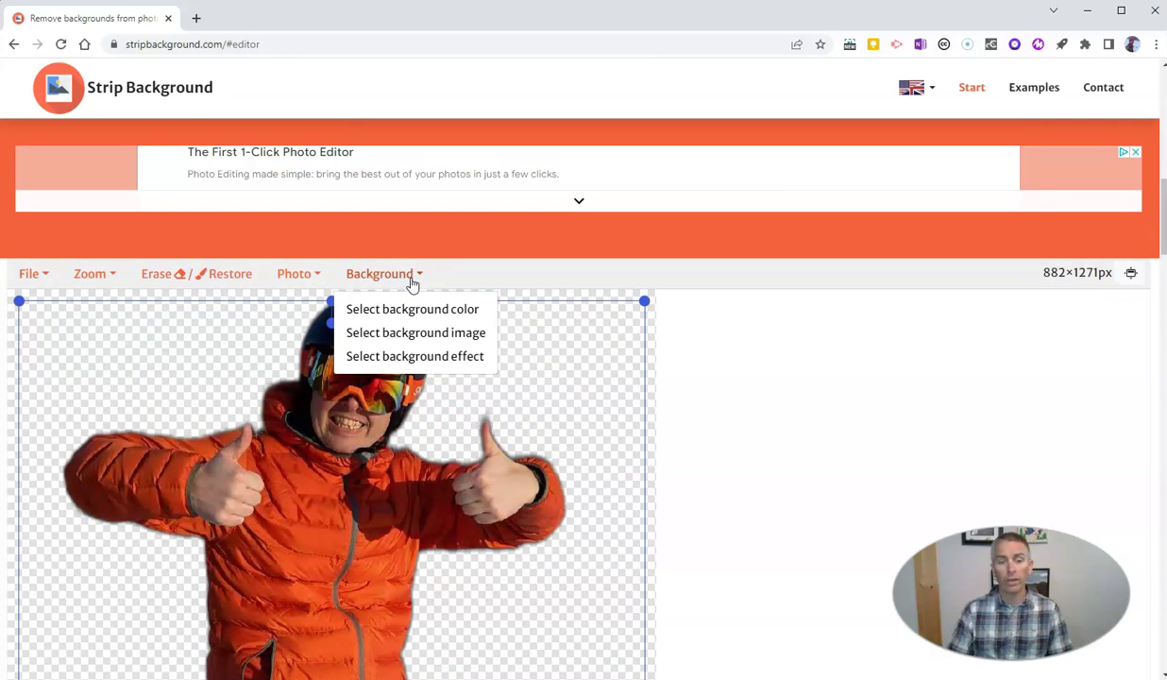
left_click(427, 342)
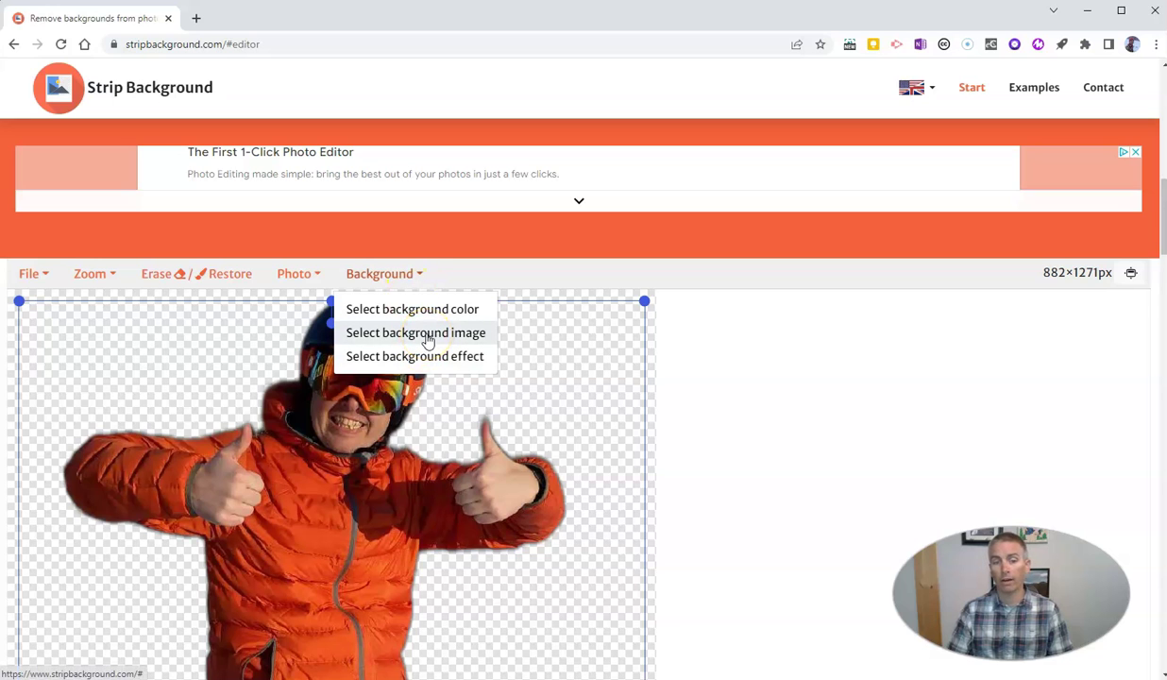
left_click(427, 342)
left_click(1067, 200)
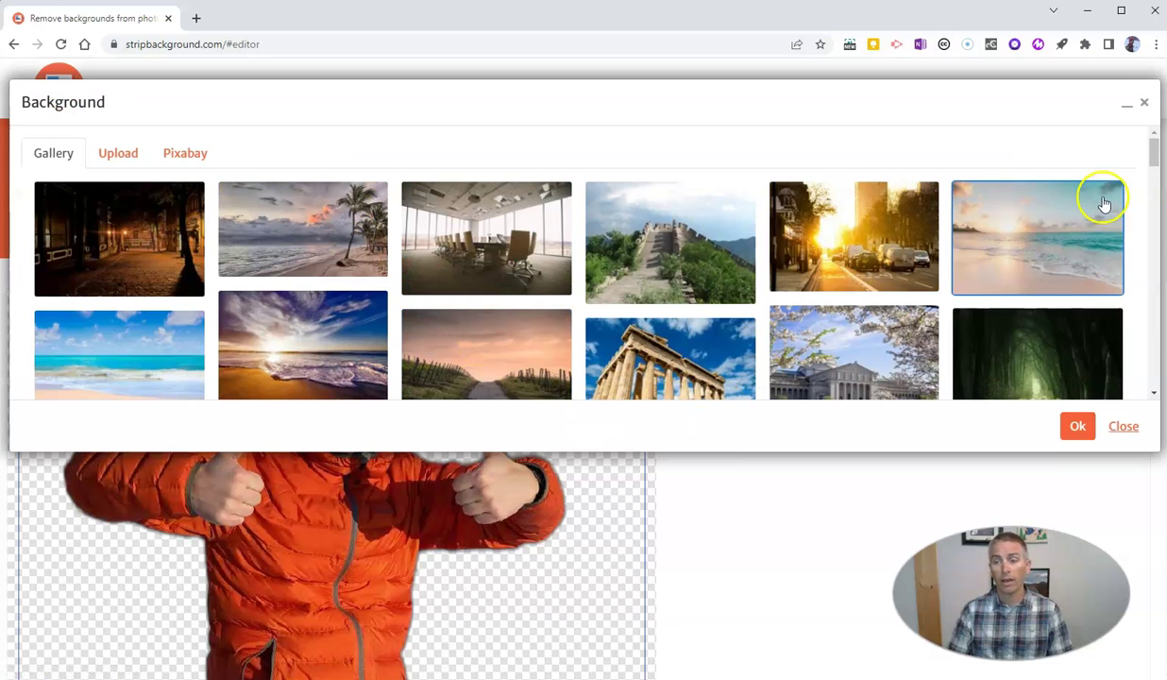
scroll(1090, 247, "down", 5)
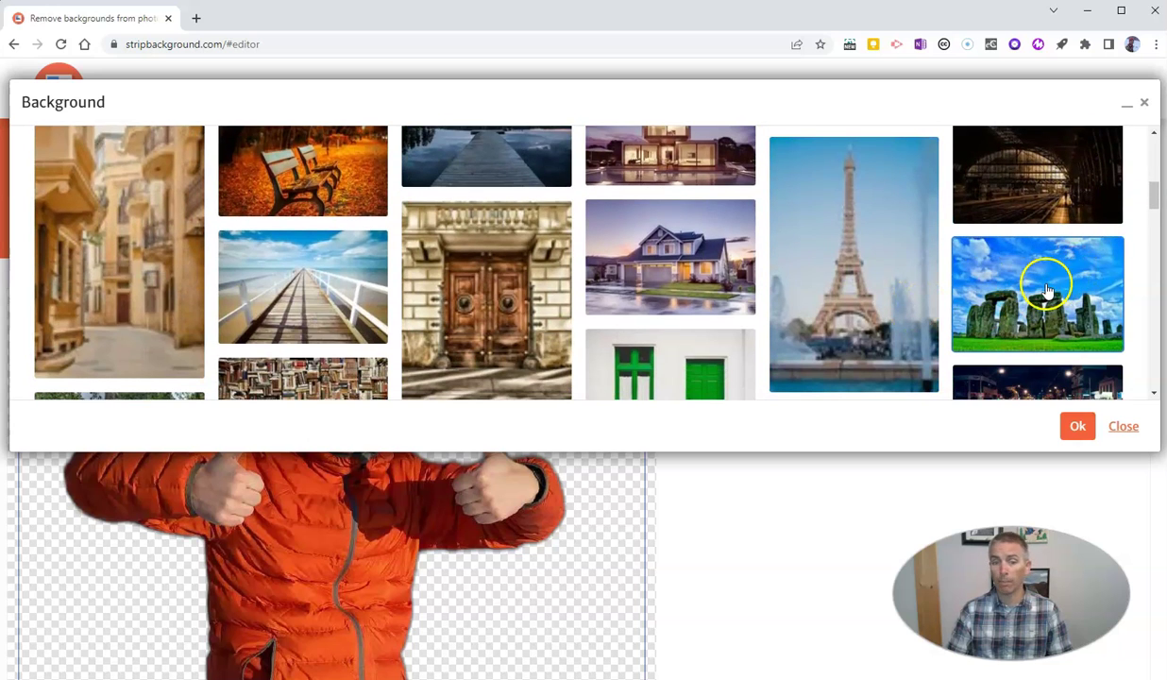
left_click(1049, 285)
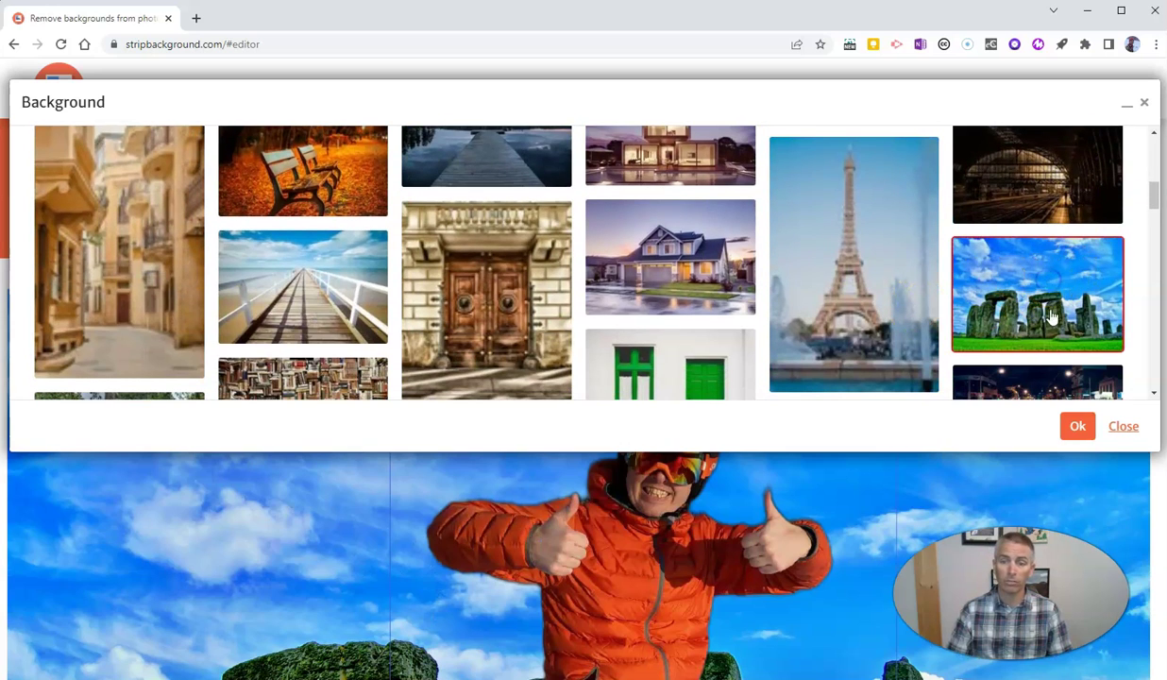
left_click(1077, 426)
scroll(747, 367, "down", 6)
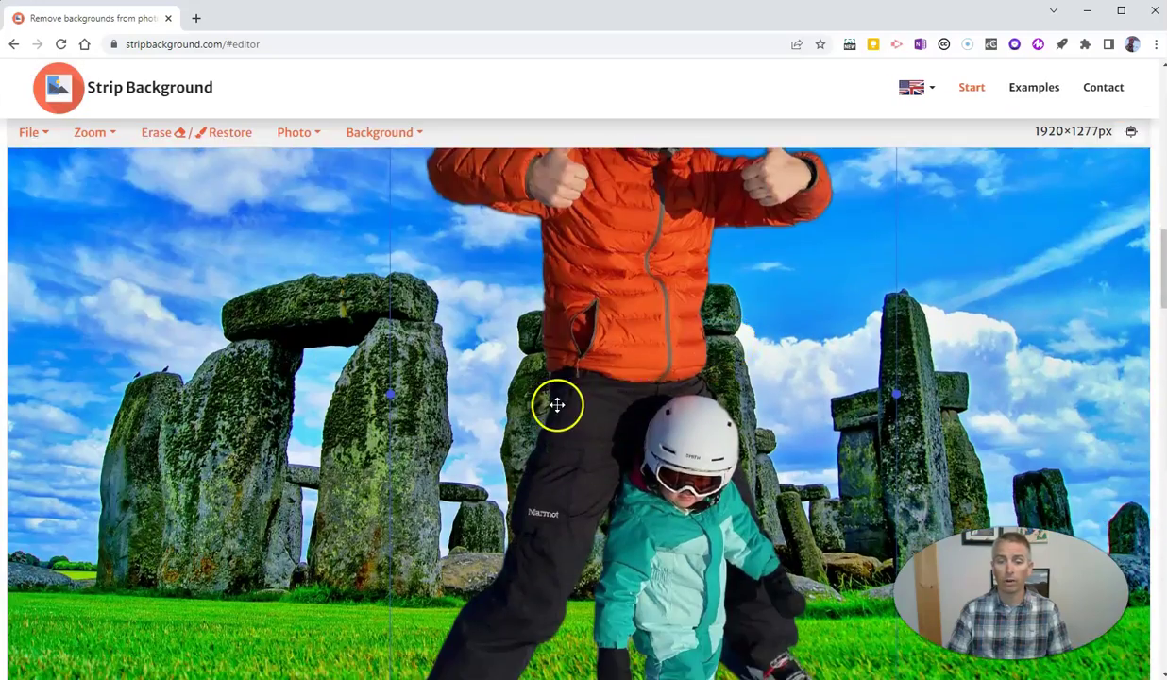
scroll(348, 378, "up", 6)
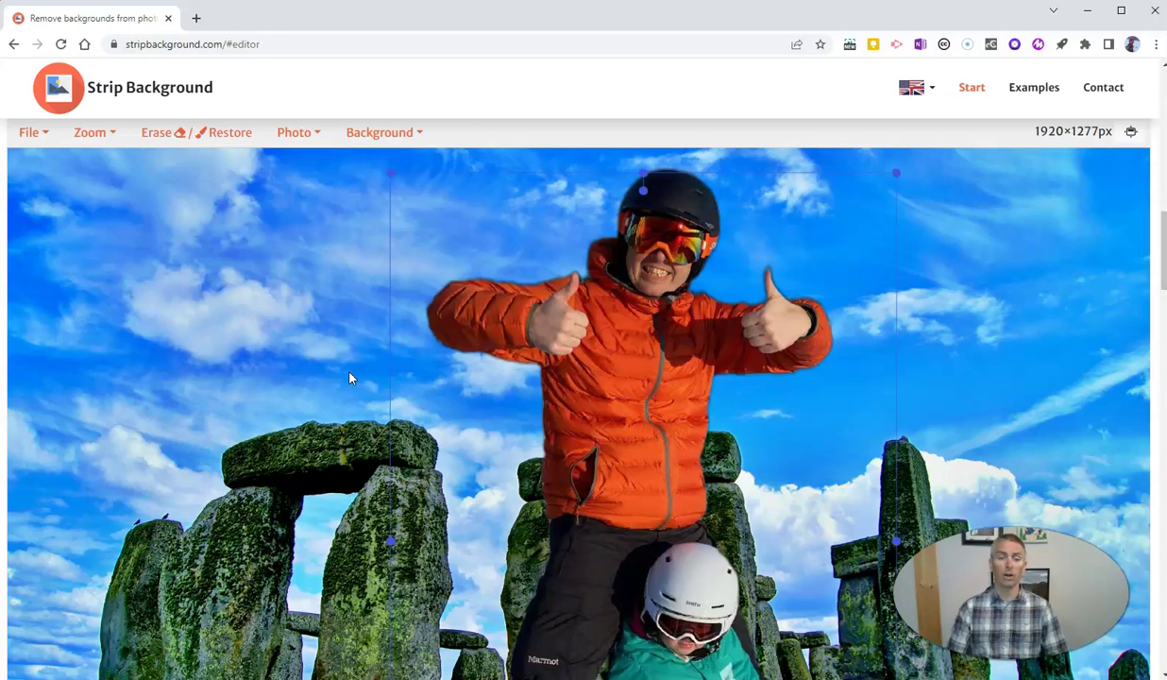
scroll(348, 378, "up", 1)
scroll(349, 377, "down", 3)
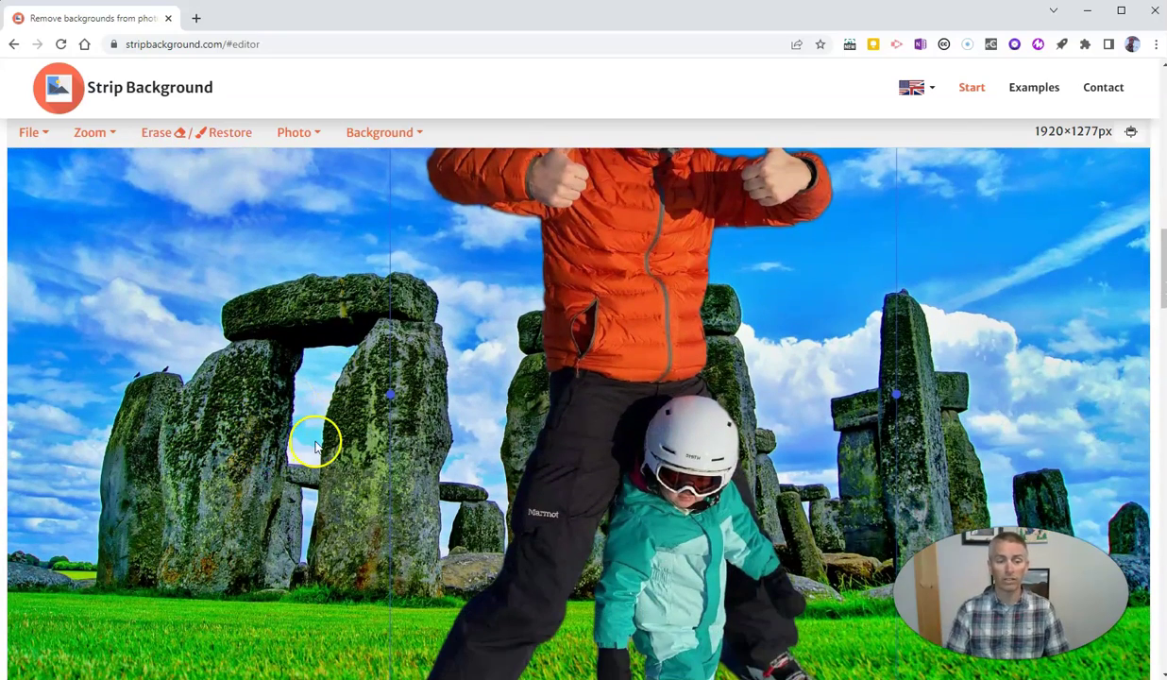
scroll(329, 438, "up", 2)
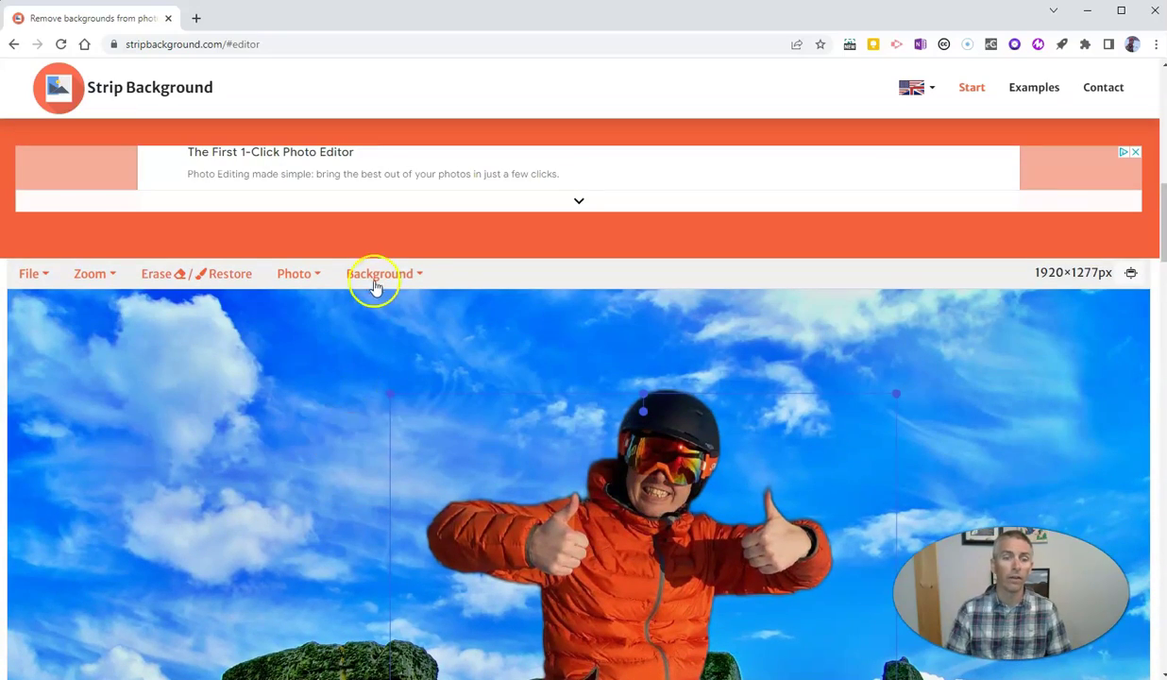
Step: Replace the Stonehenge backdrop with a solid green background colour
left_click(404, 274)
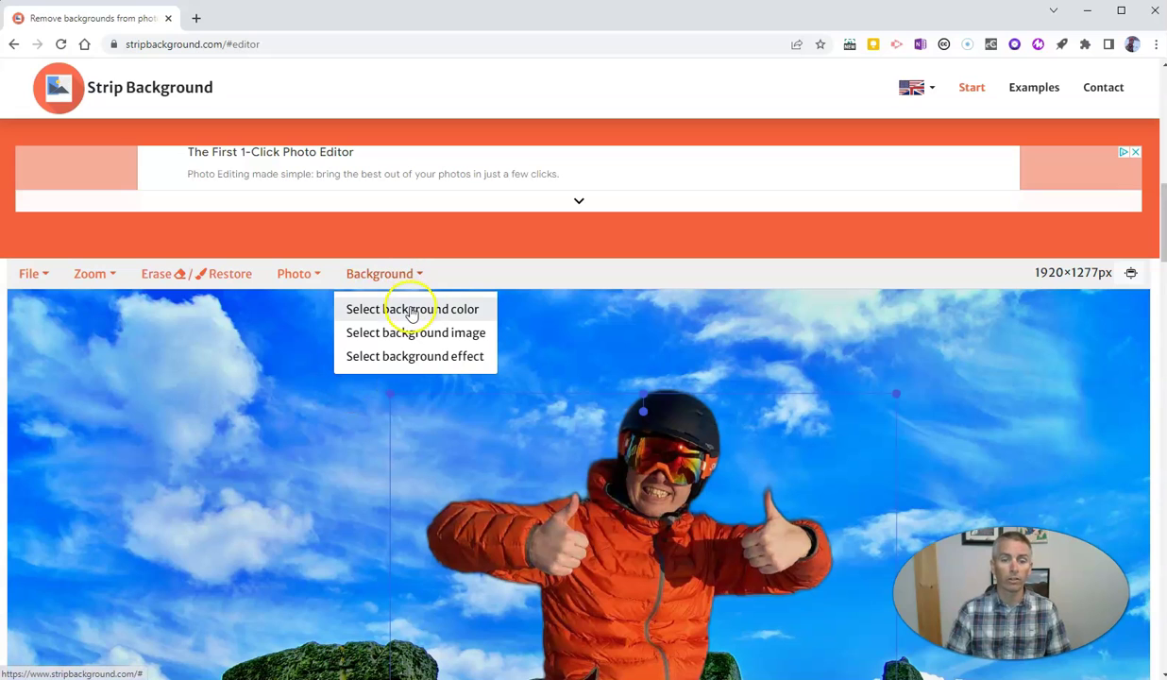
left_click(411, 311)
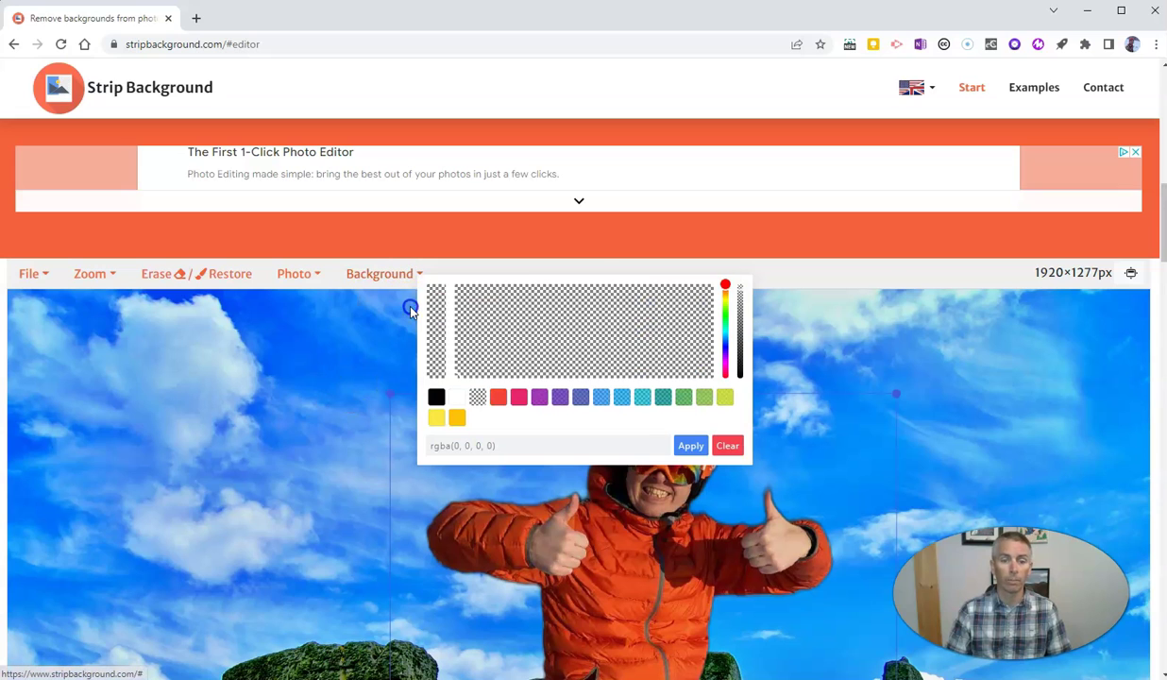
left_click(682, 398)
left_click(690, 446)
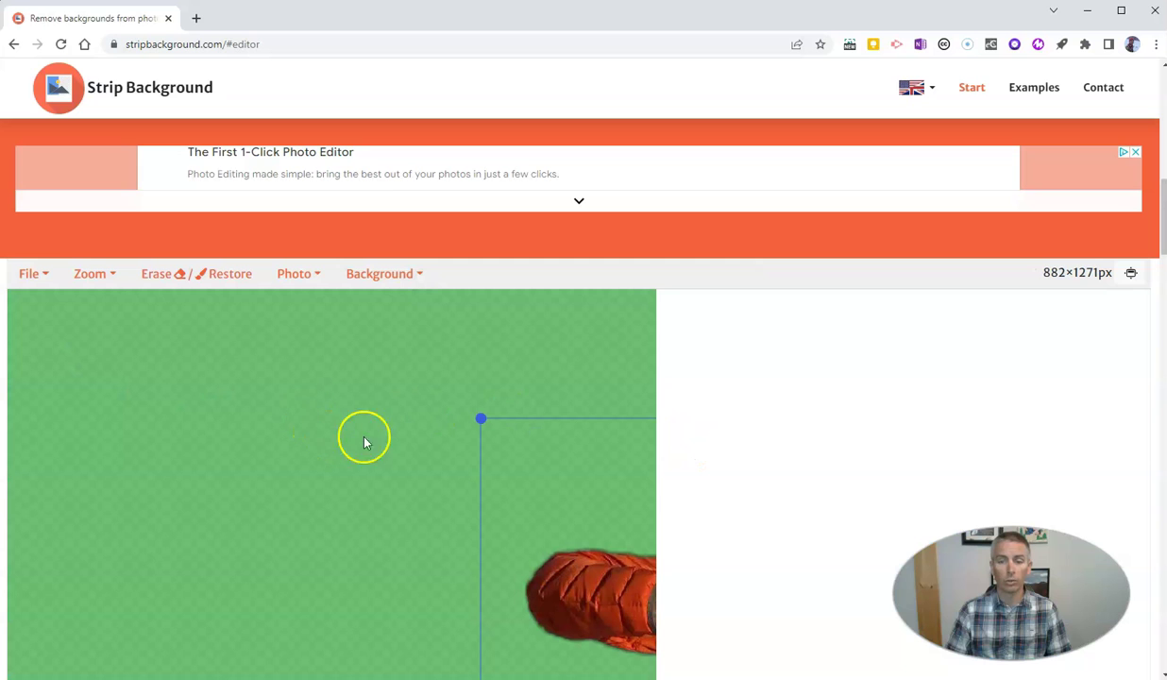
scroll(297, 400, "down", 2)
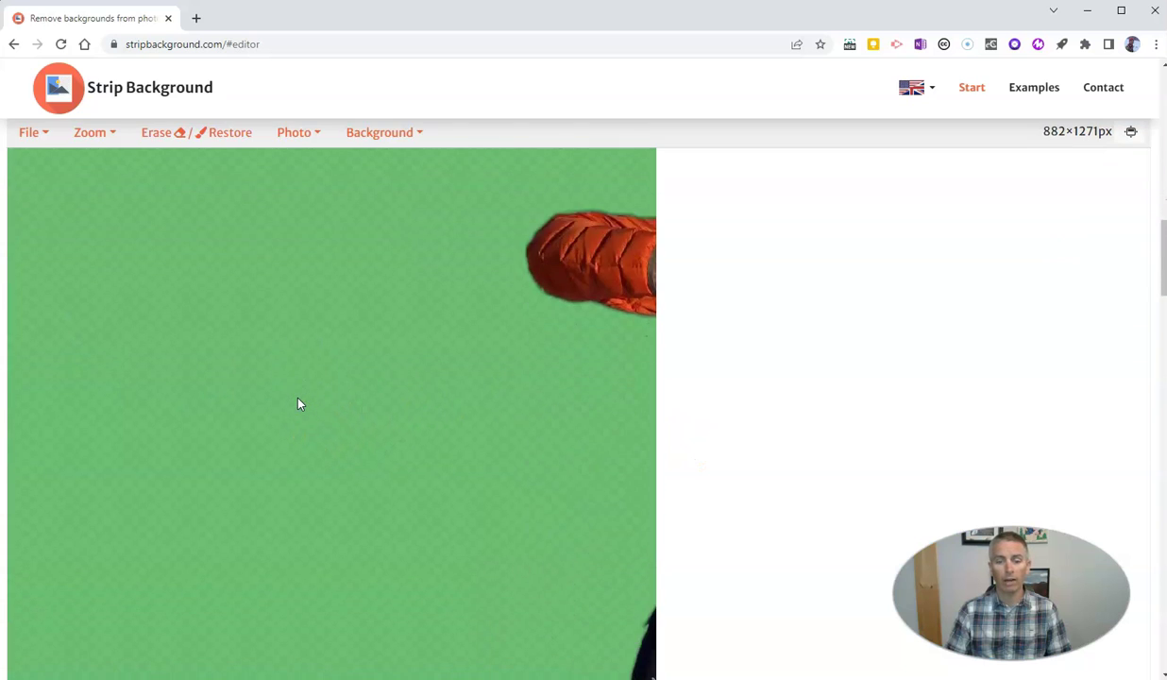
scroll(298, 400, "up", 3)
left_click(412, 347)
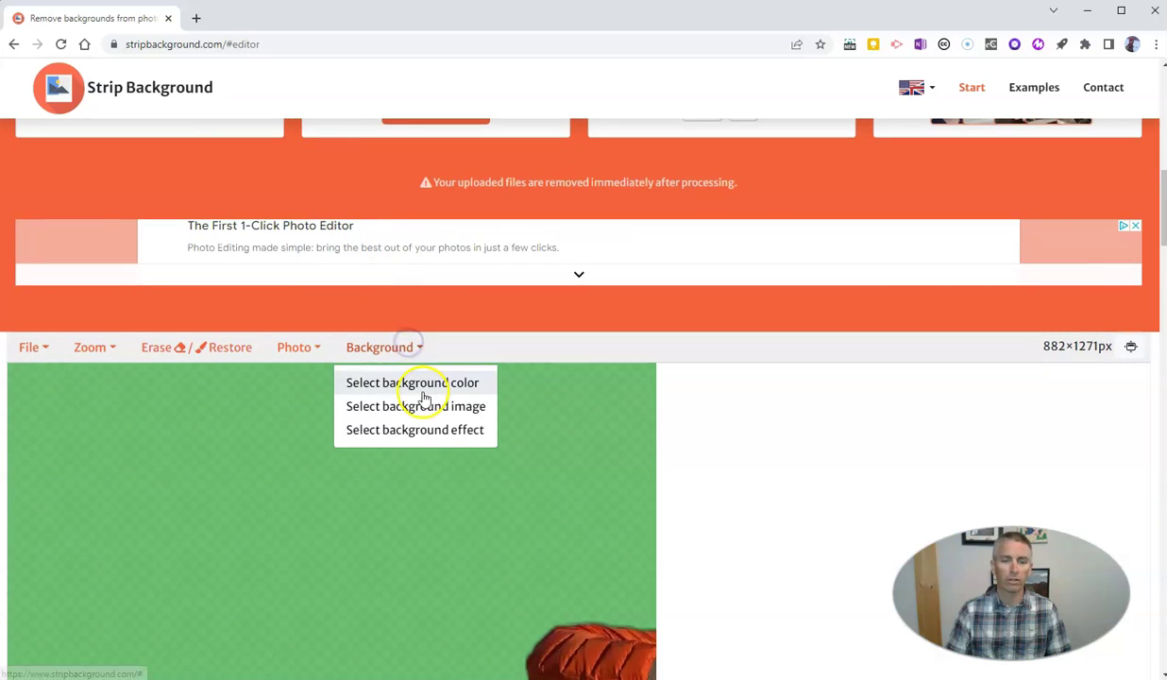
Step: Pick the Stonehenge gallery image again as the background behind the skiers
left_click(432, 407)
scroll(989, 294, "down", 5)
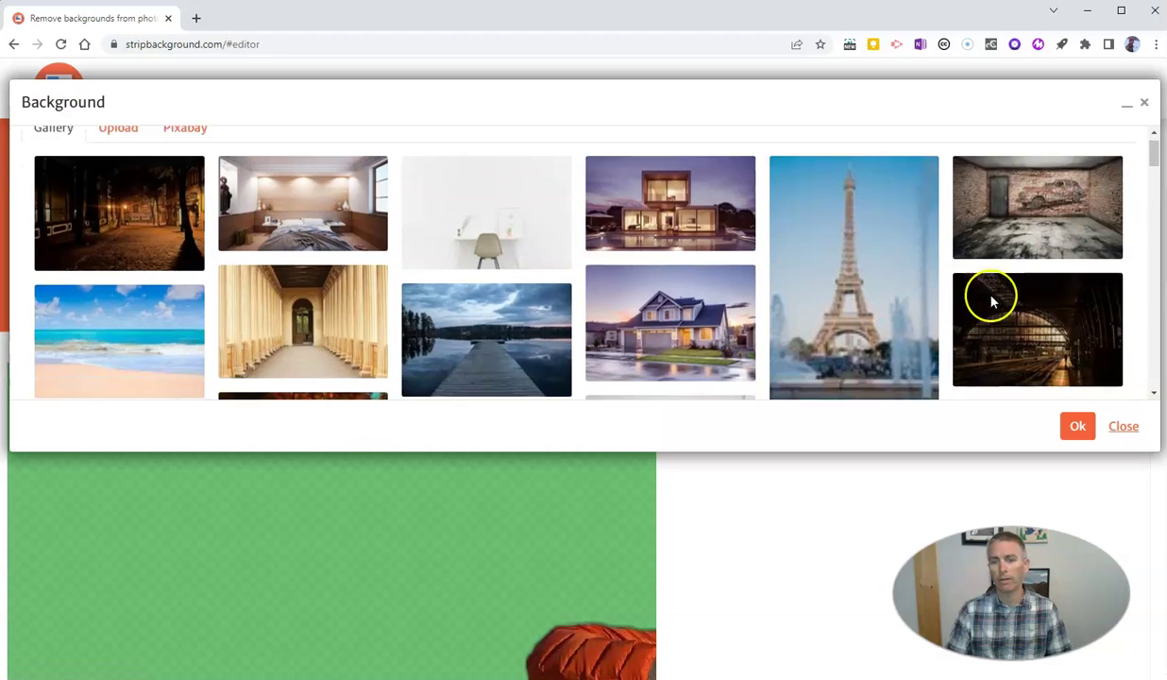
left_click(1017, 208)
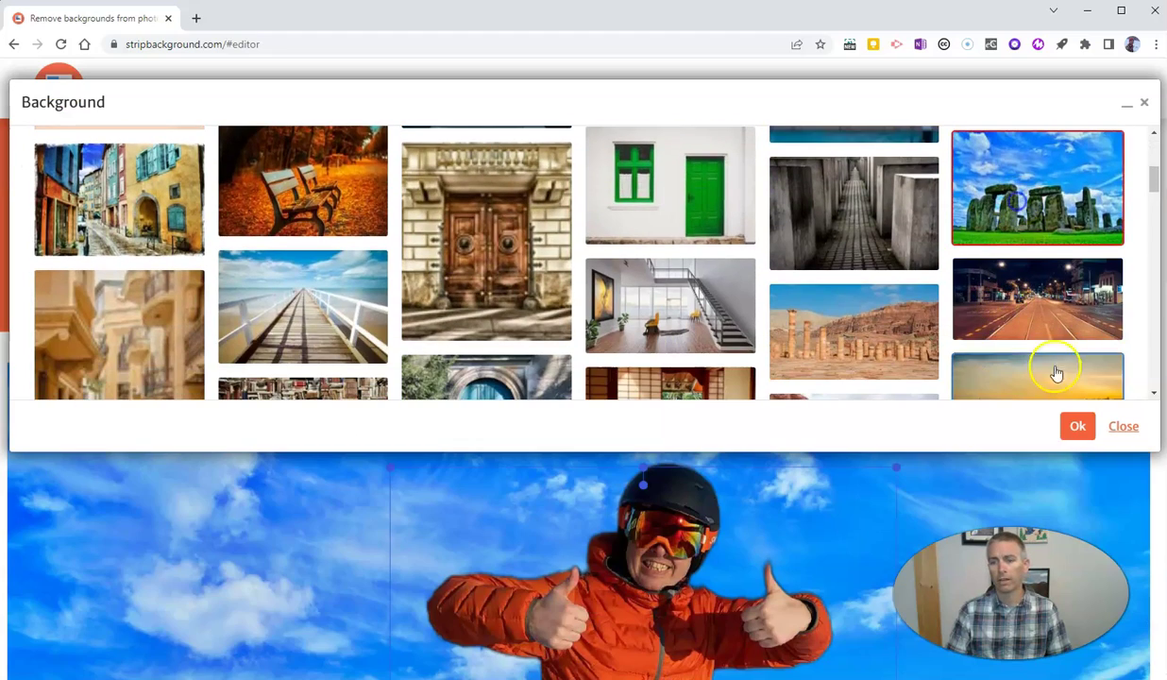
left_click(1074, 425)
scroll(570, 442, "down", 8)
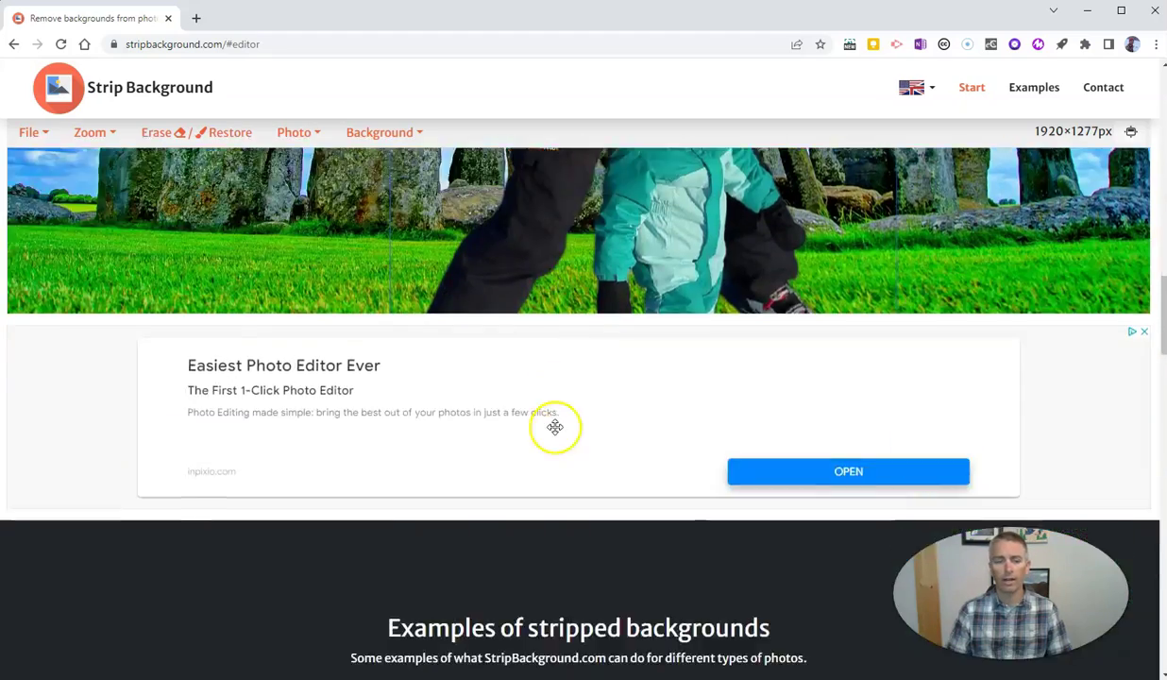
scroll(556, 432, "up", 3)
scroll(556, 432, "up", 5)
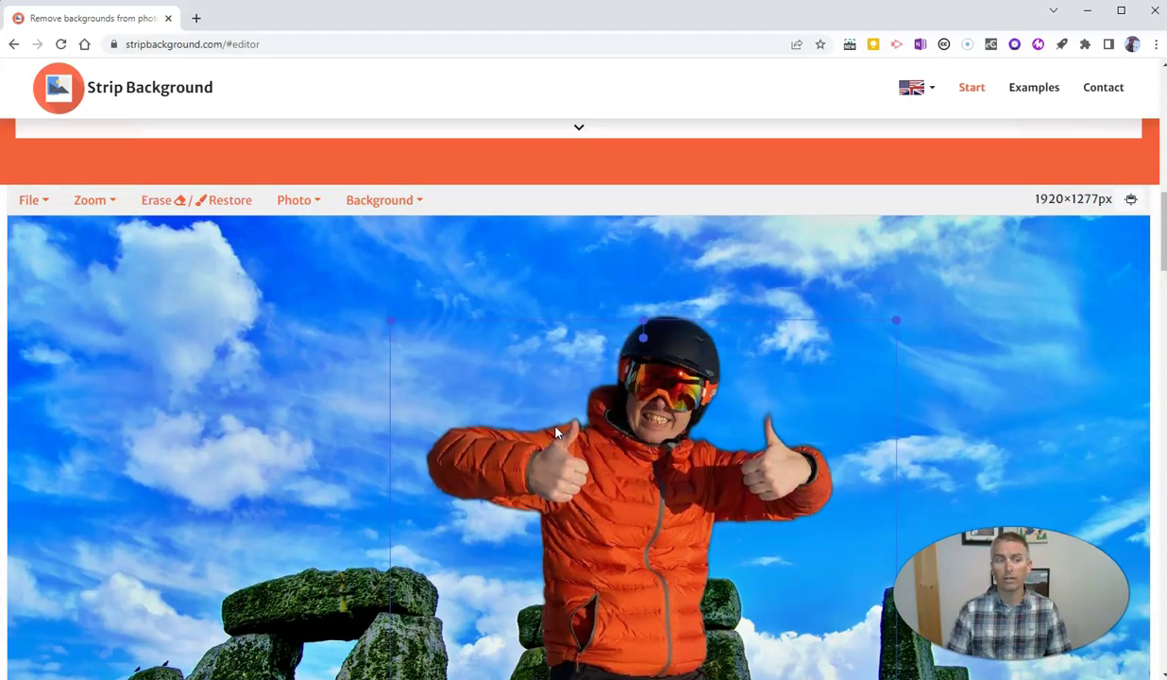
left_click(31, 201)
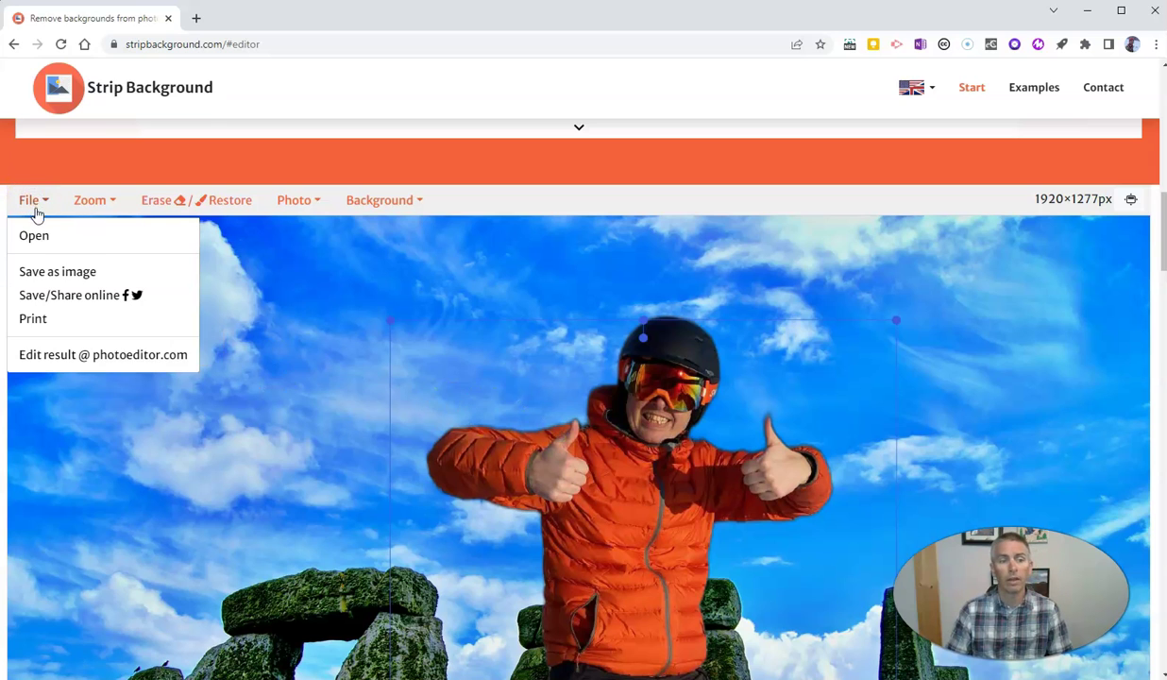
Step: Save the composite as a PNG image named 'Skiing out of place.png'
left_click(63, 271)
left_click(225, 193)
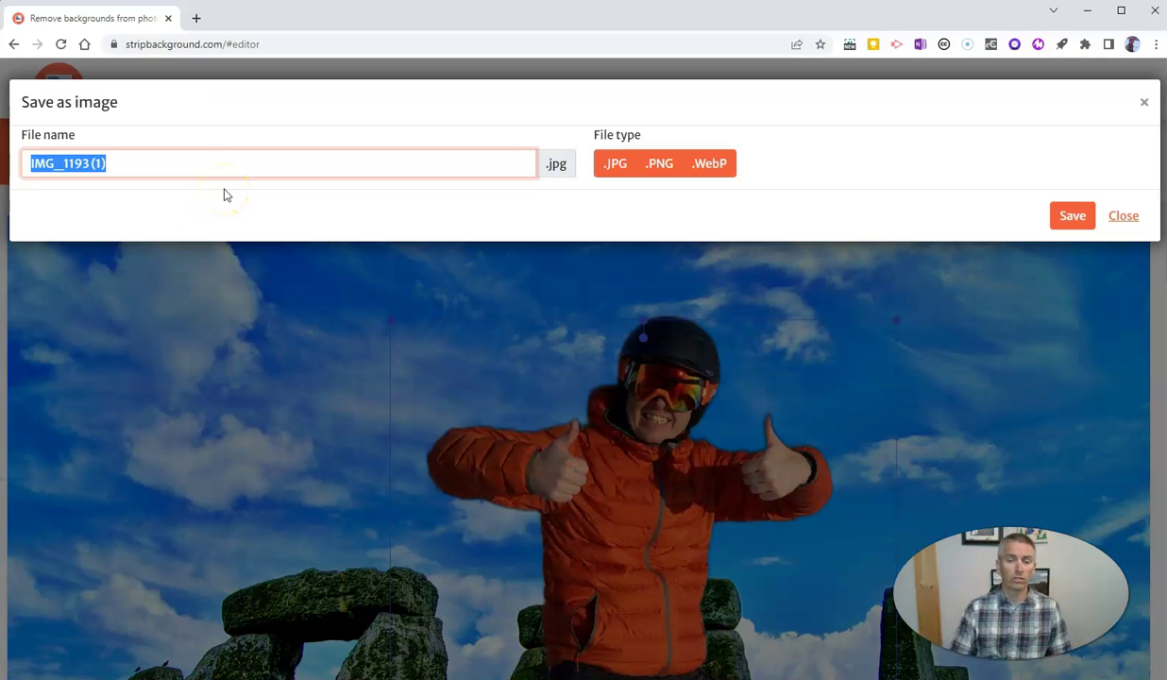
type("Skiing out of place")
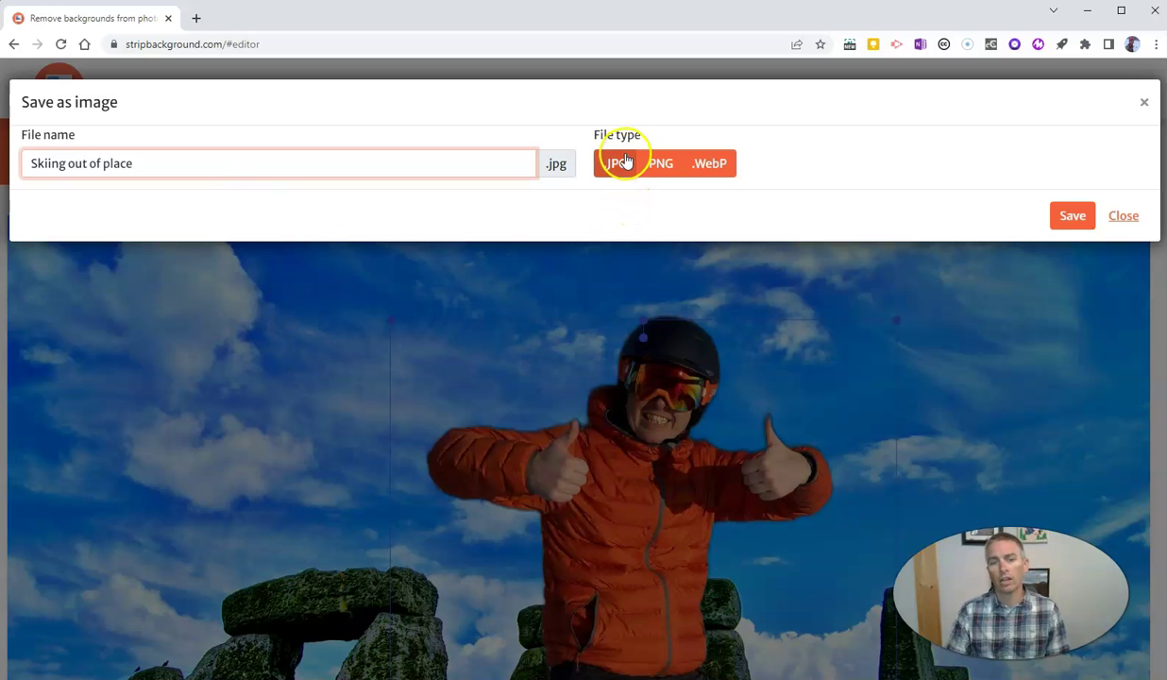
left_click(659, 163)
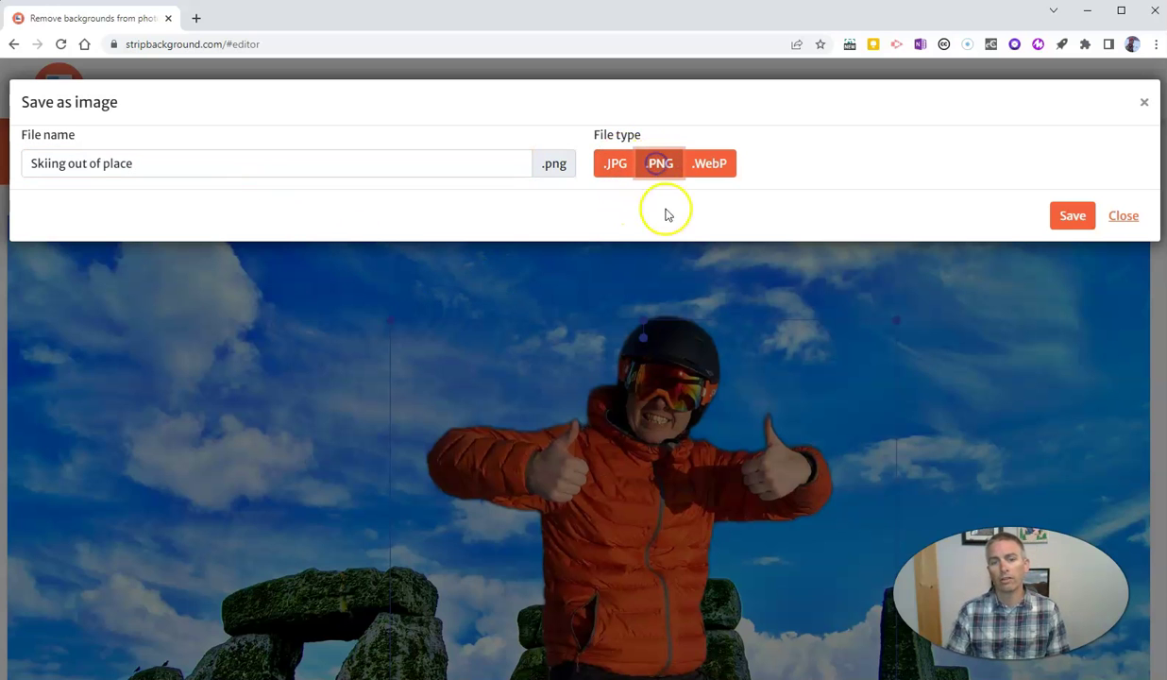
left_click(1074, 215)
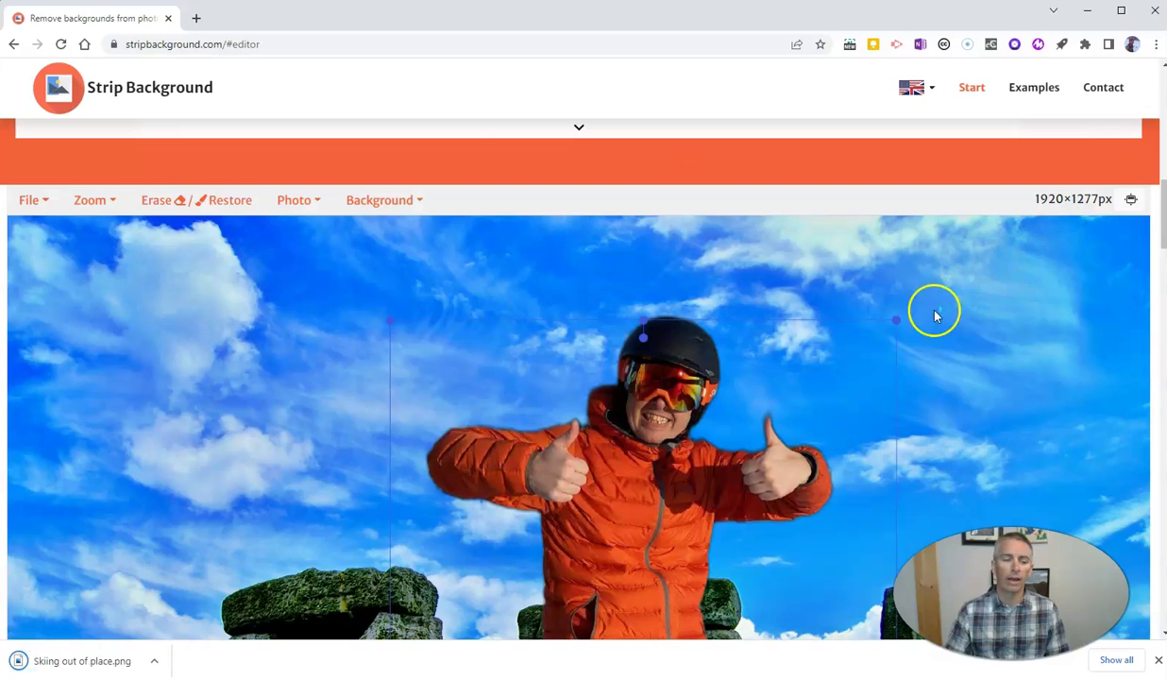
scroll(415, 463, "down", 5)
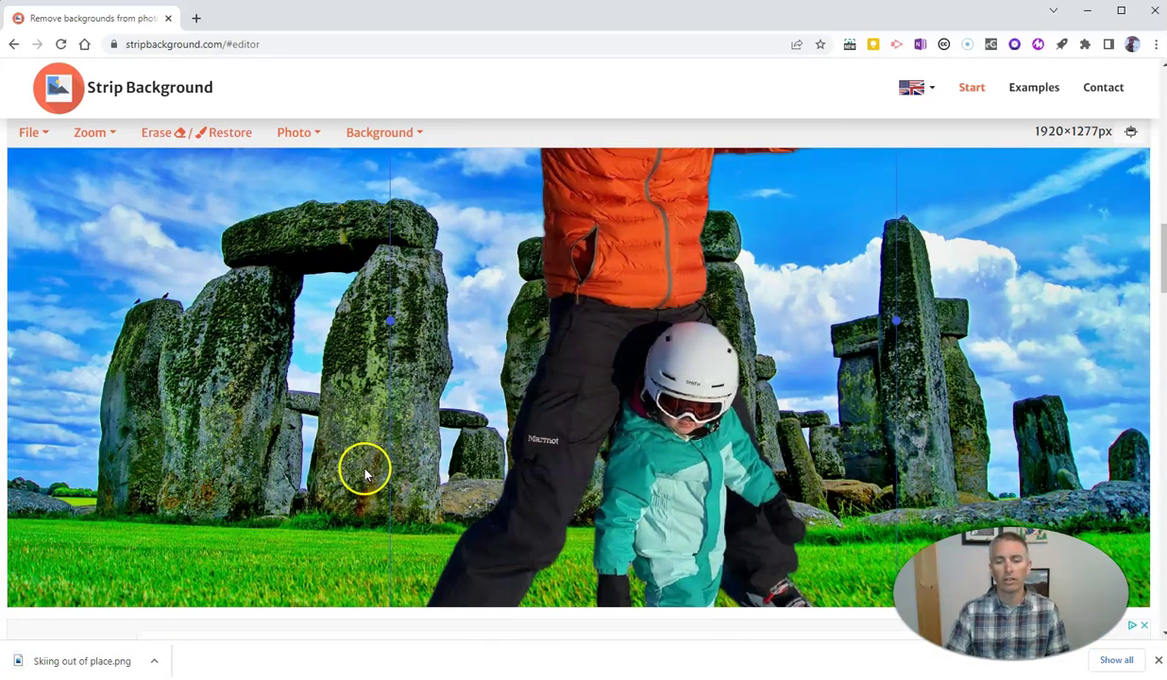
scroll(500, 451, "up", 2)
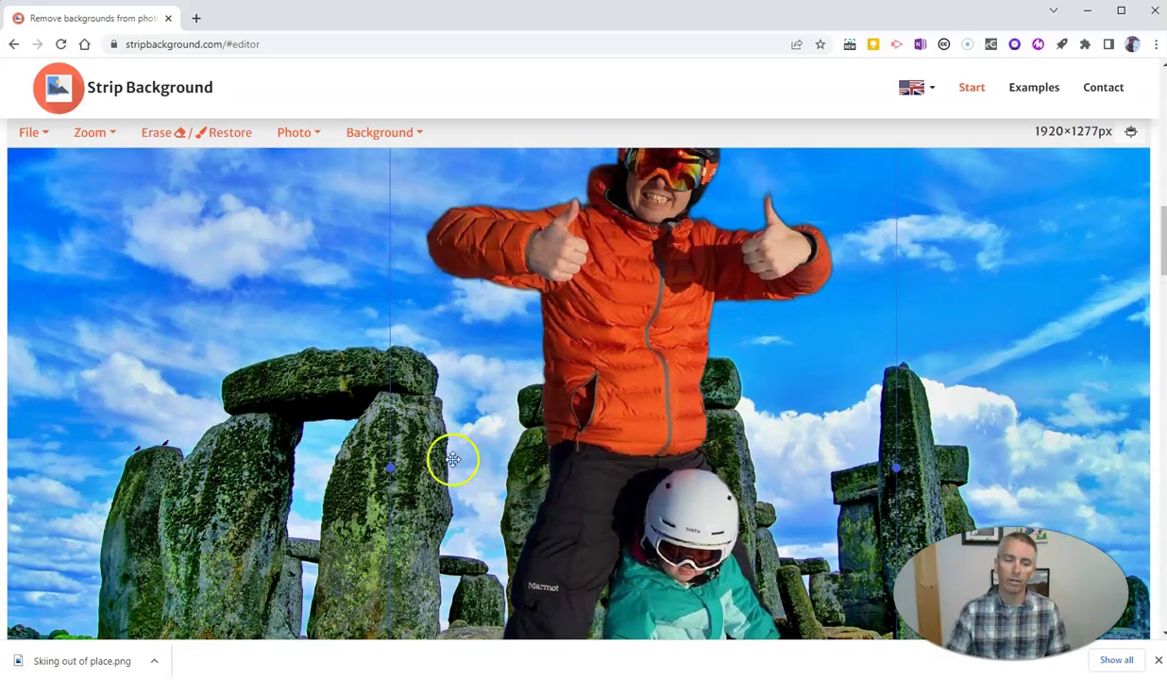